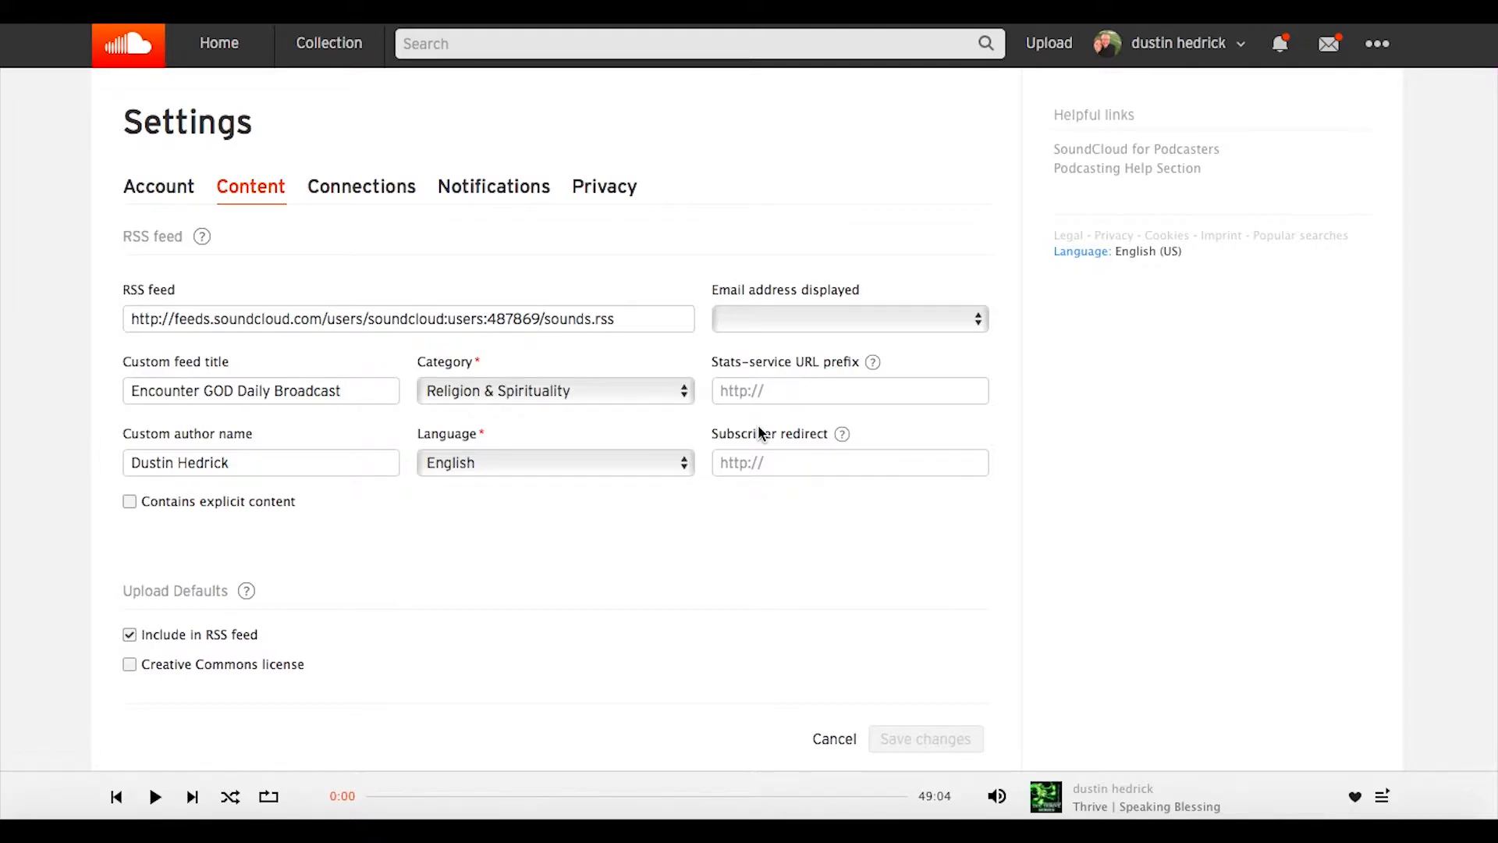
Copy the SoundCloud RSS feed URL from Content settings and return to FeedBurner's My Feeds page
{"action": "left_click", "coordinate": [624, 317]}
{"action": "triple_click", "coordinate": [620, 320]}
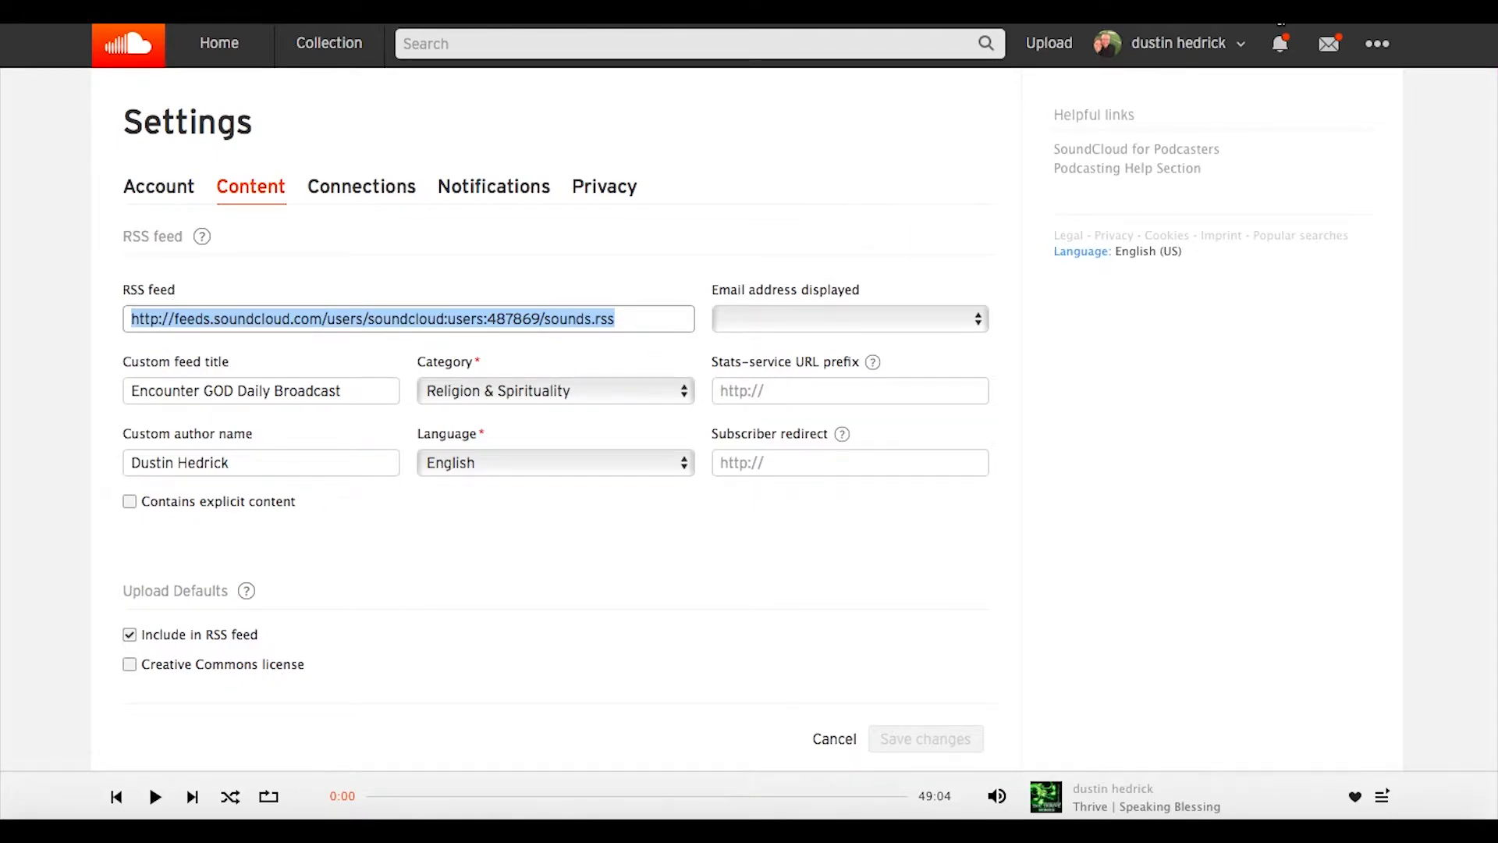
{"action": "left_click", "coordinate": [1278, 11]}
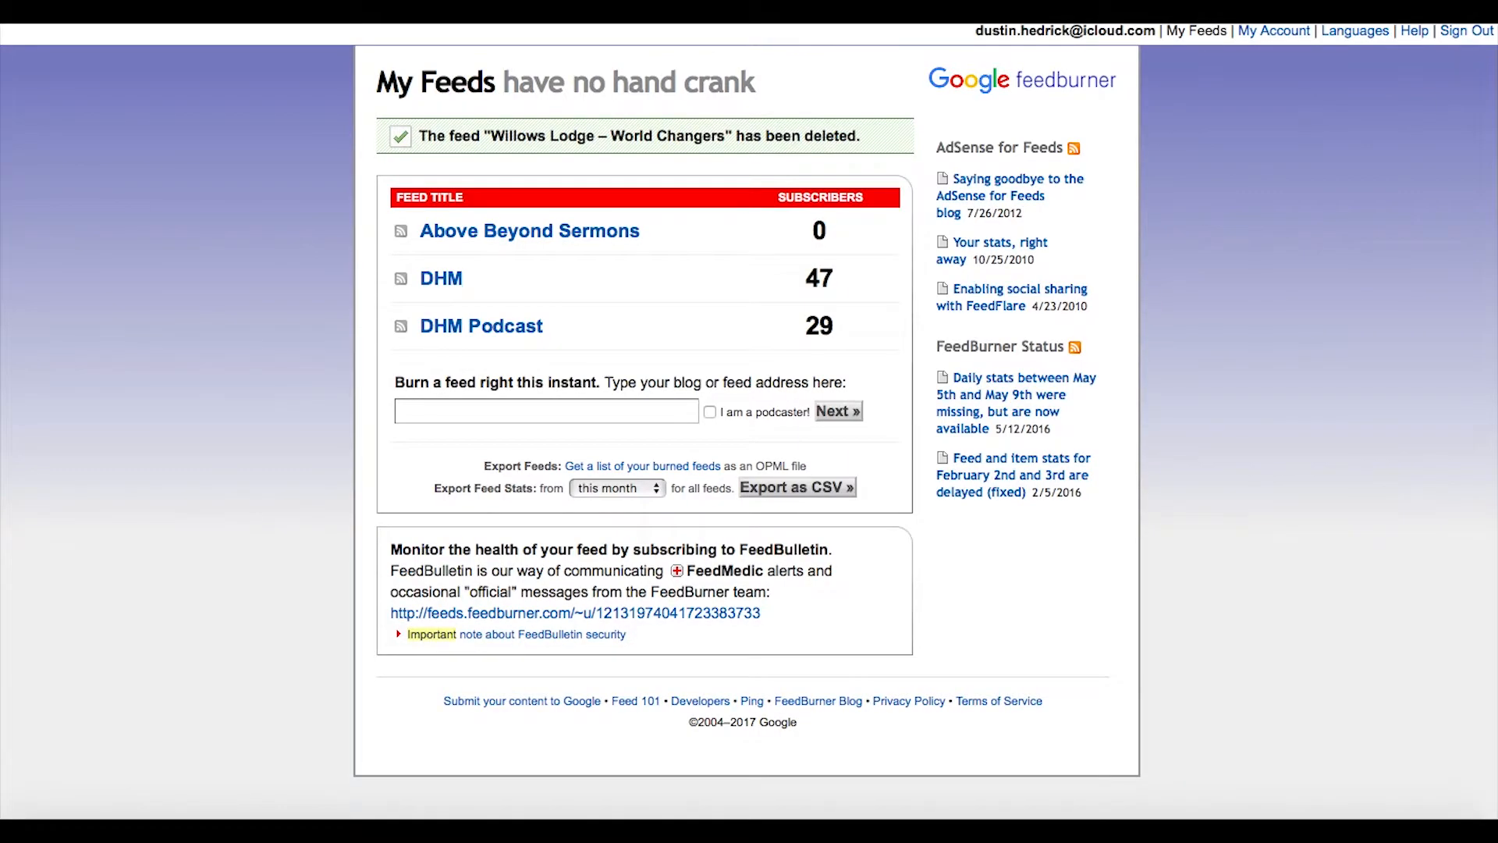
{"action": "key", "text": "super+l"}
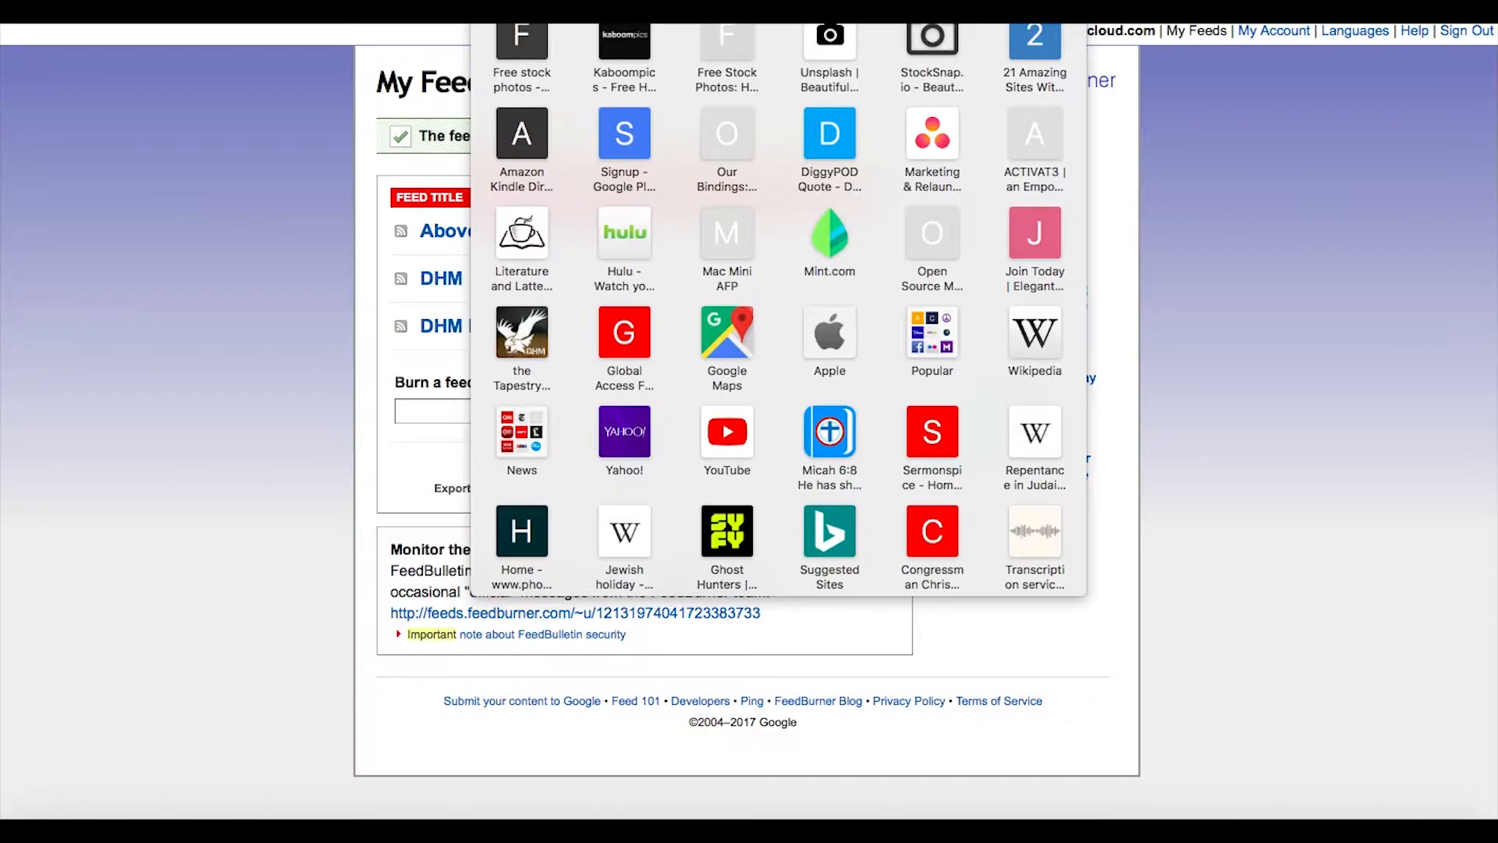
{"action": "key", "text": "Escape"}
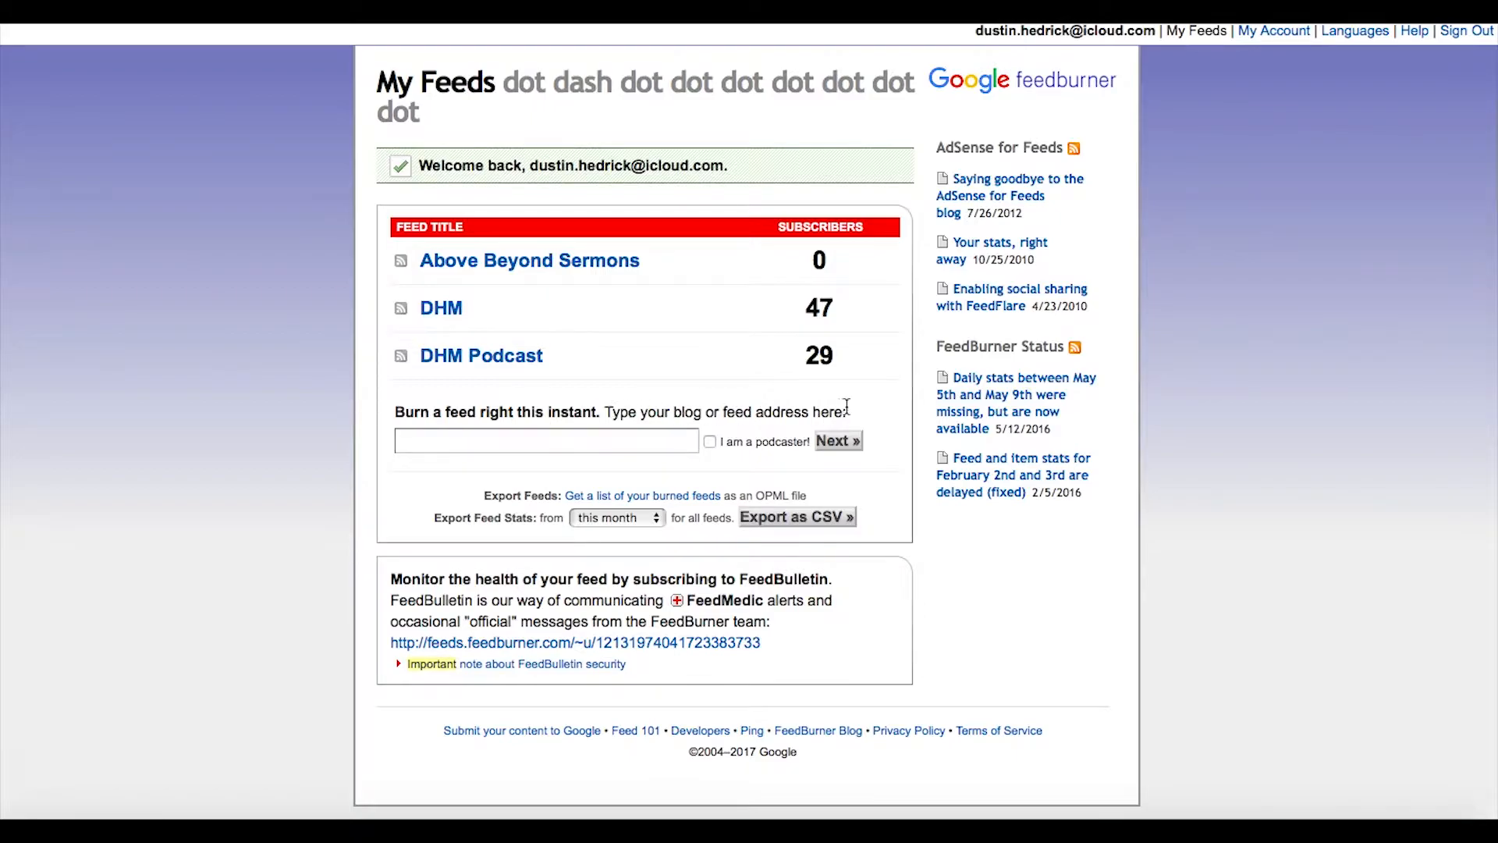
Paste the SoundCloud feed URL into the burn-a-feed box, tick 'I am a podcaster!', and submit it
{"action": "left_click", "coordinate": [541, 439]}
{"action": "key", "text": "super+v"}
{"action": "left_click_drag", "start_coordinate": [596, 441], "coordinate": [322, 442]}
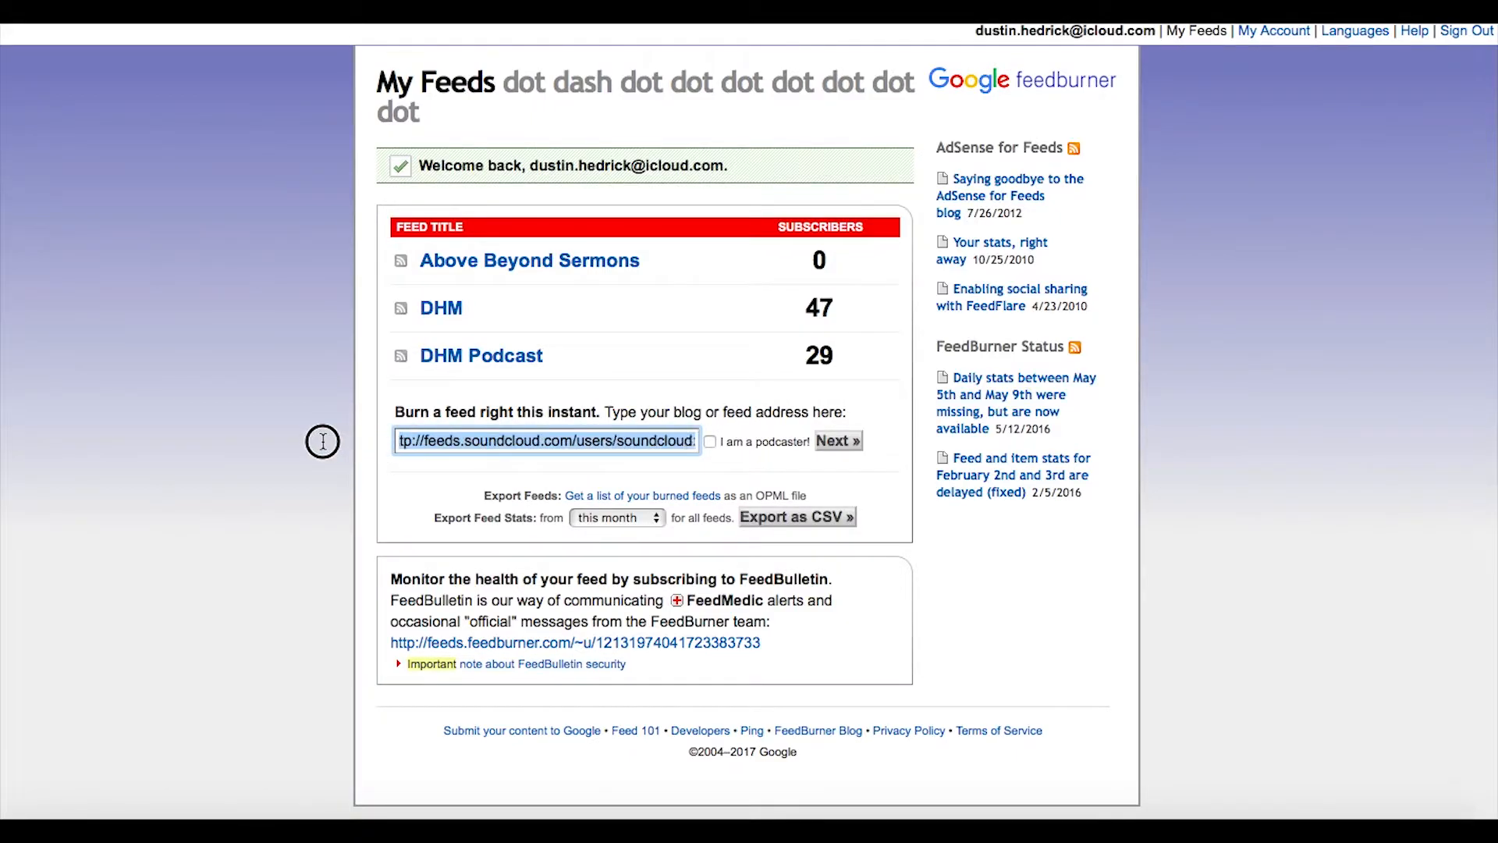
{"action": "left_click", "coordinate": [404, 466]}
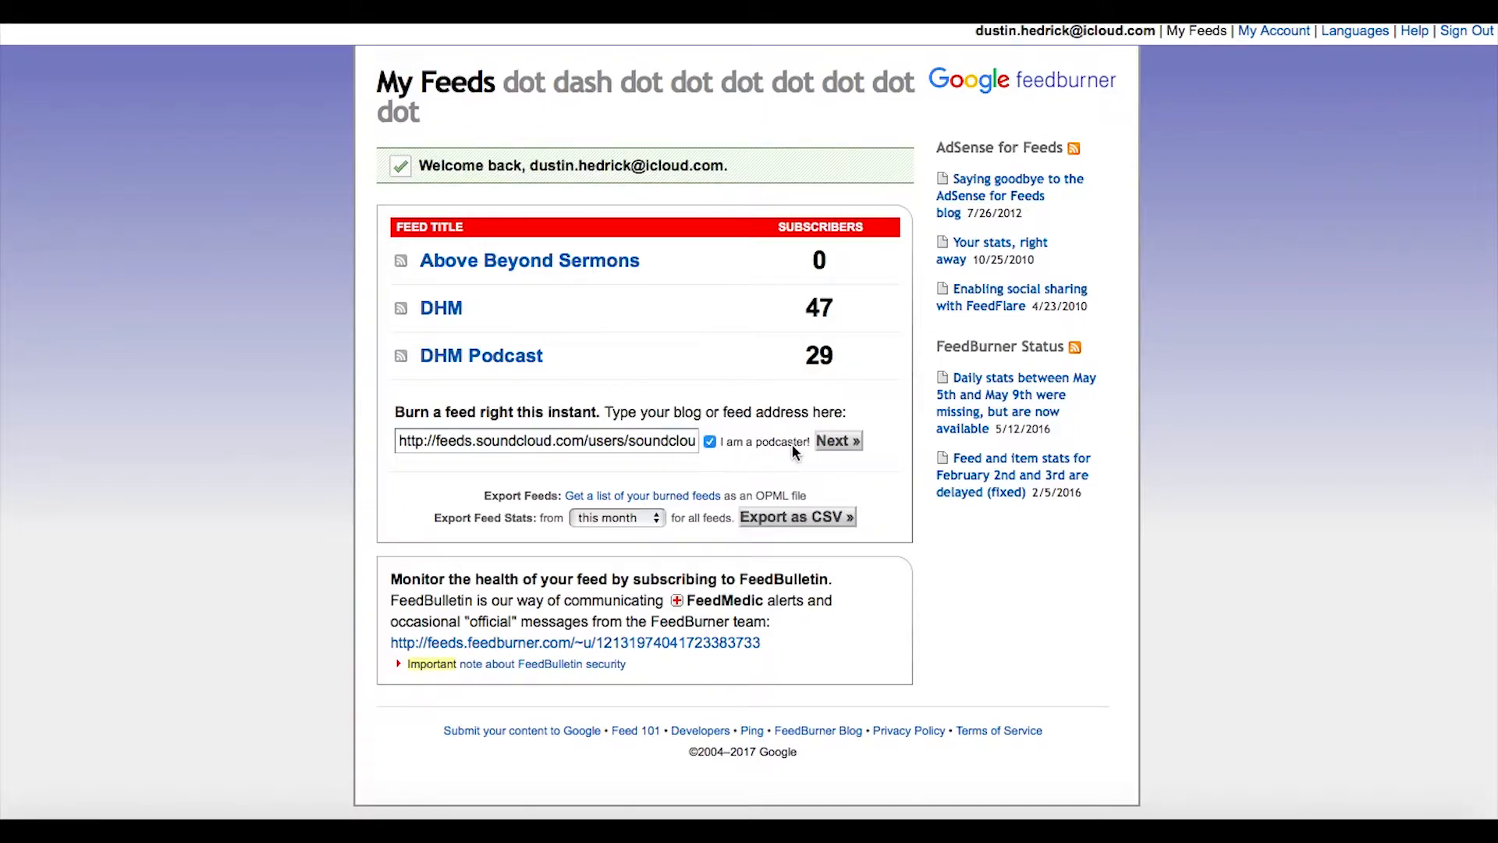
{"action": "left_click", "coordinate": [838, 441]}
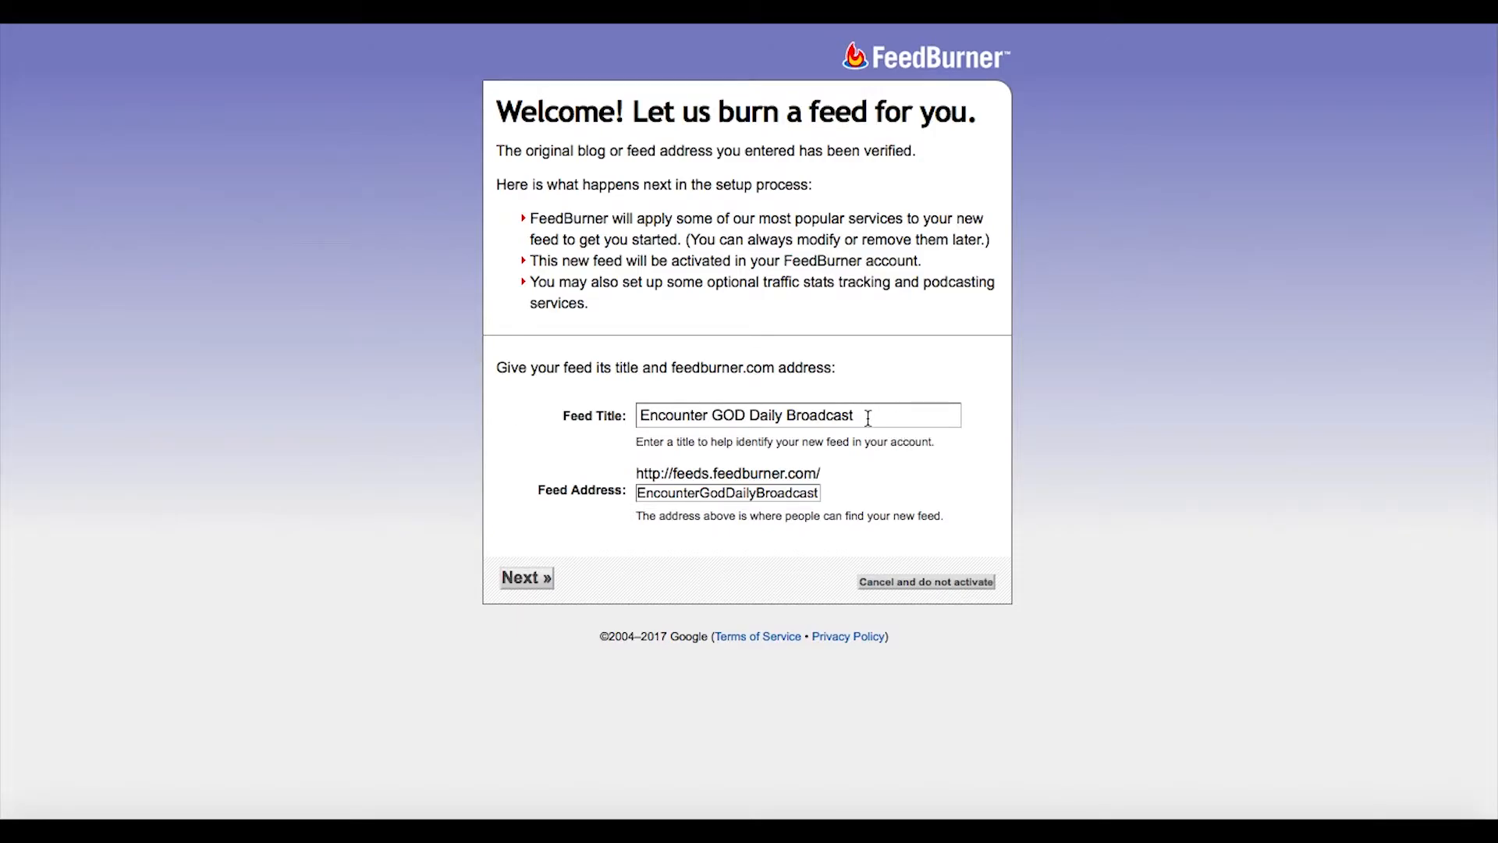
Accept the title 'Encounter GOD Daily Broadcast' and address EncounterGodDailyBroadcast to activate the feed
{"action": "double_click", "coordinate": [640, 492]}
{"action": "mouse_move", "coordinate": [638, 490]}
{"action": "left_mouse_down"}
{"action": "mouse_move", "coordinate": [827, 498]}
{"action": "mouse_move", "coordinate": [622, 488]}
{"action": "mouse_move", "coordinate": [845, 511]}
{"action": "mouse_move", "coordinate": [766, 491]}
{"action": "mouse_move", "coordinate": [625, 493]}
{"action": "left_mouse_up"}
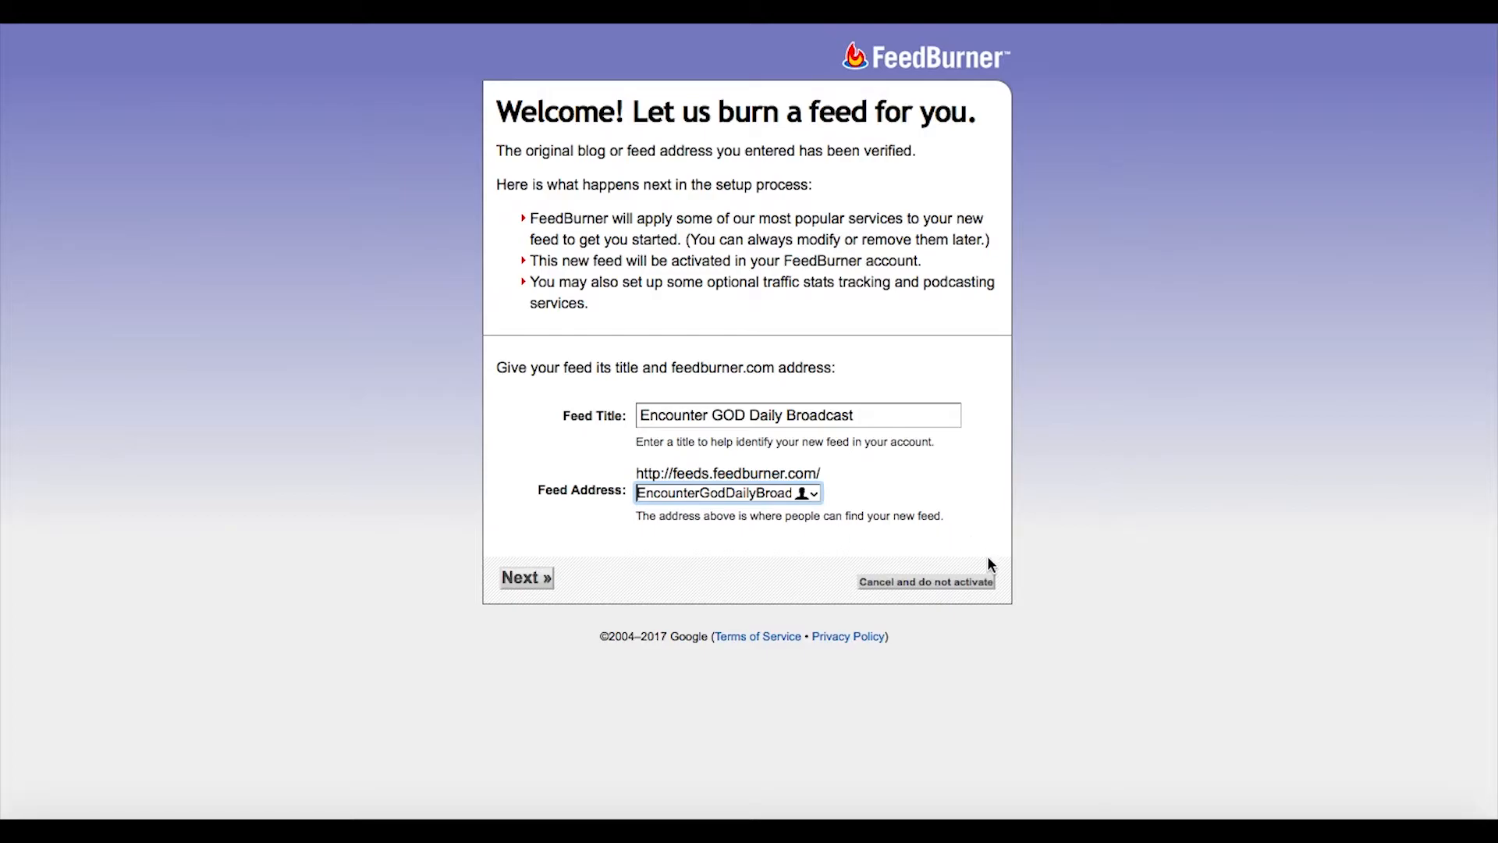
{"action": "left_click", "coordinate": [540, 579]}
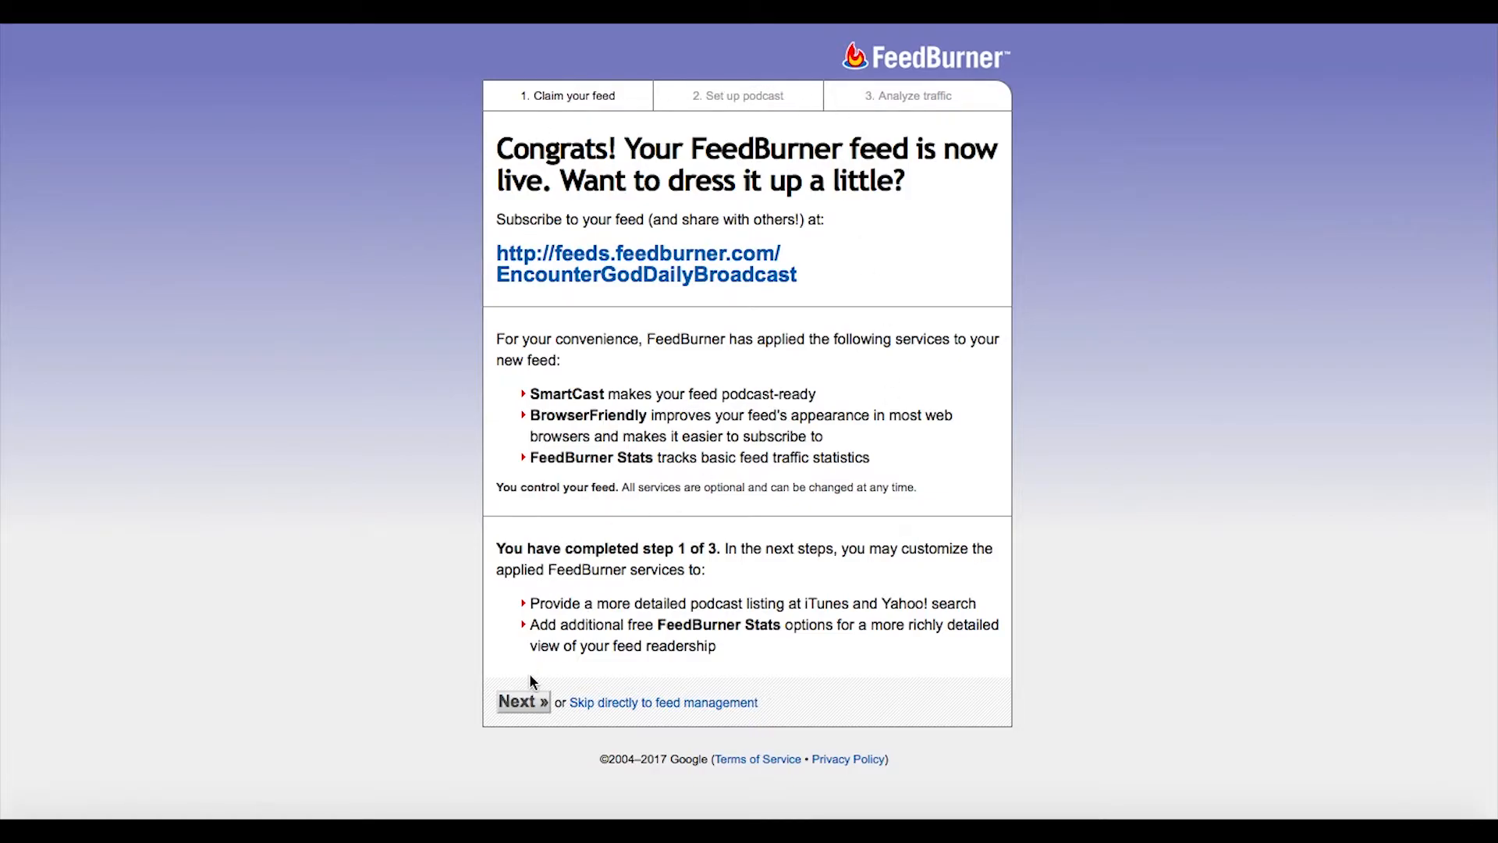
In the podcast step, set 'Create podcast enclosures from links to' to audio files only
{"action": "left_click", "coordinate": [525, 703]}
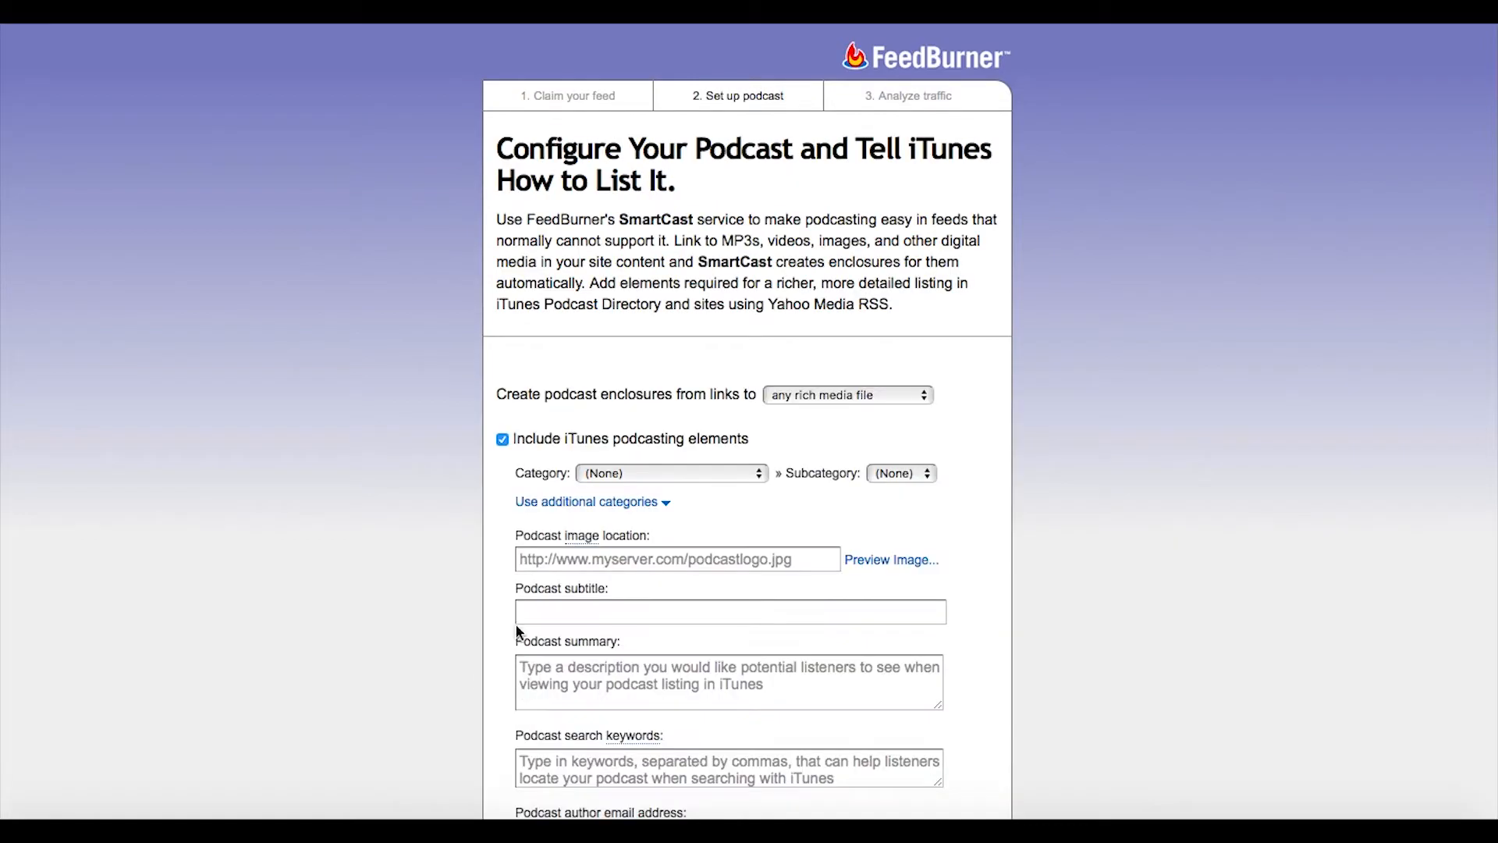
{"action": "scroll", "coordinate": [1125, 480], "scroll_direction": "down", "scroll_amount": 3}
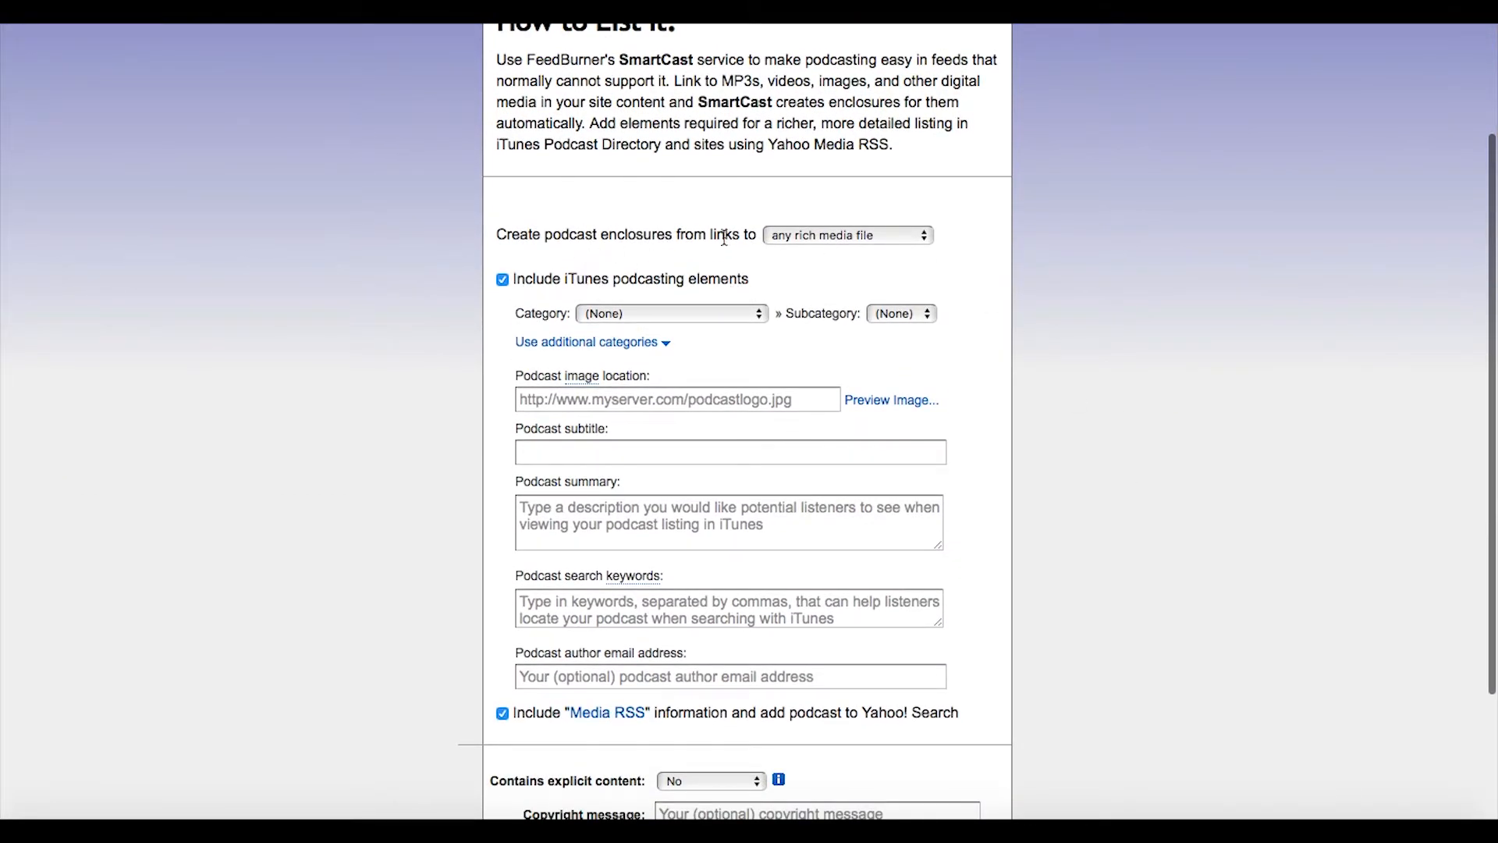
{"action": "left_click", "coordinate": [796, 242]}
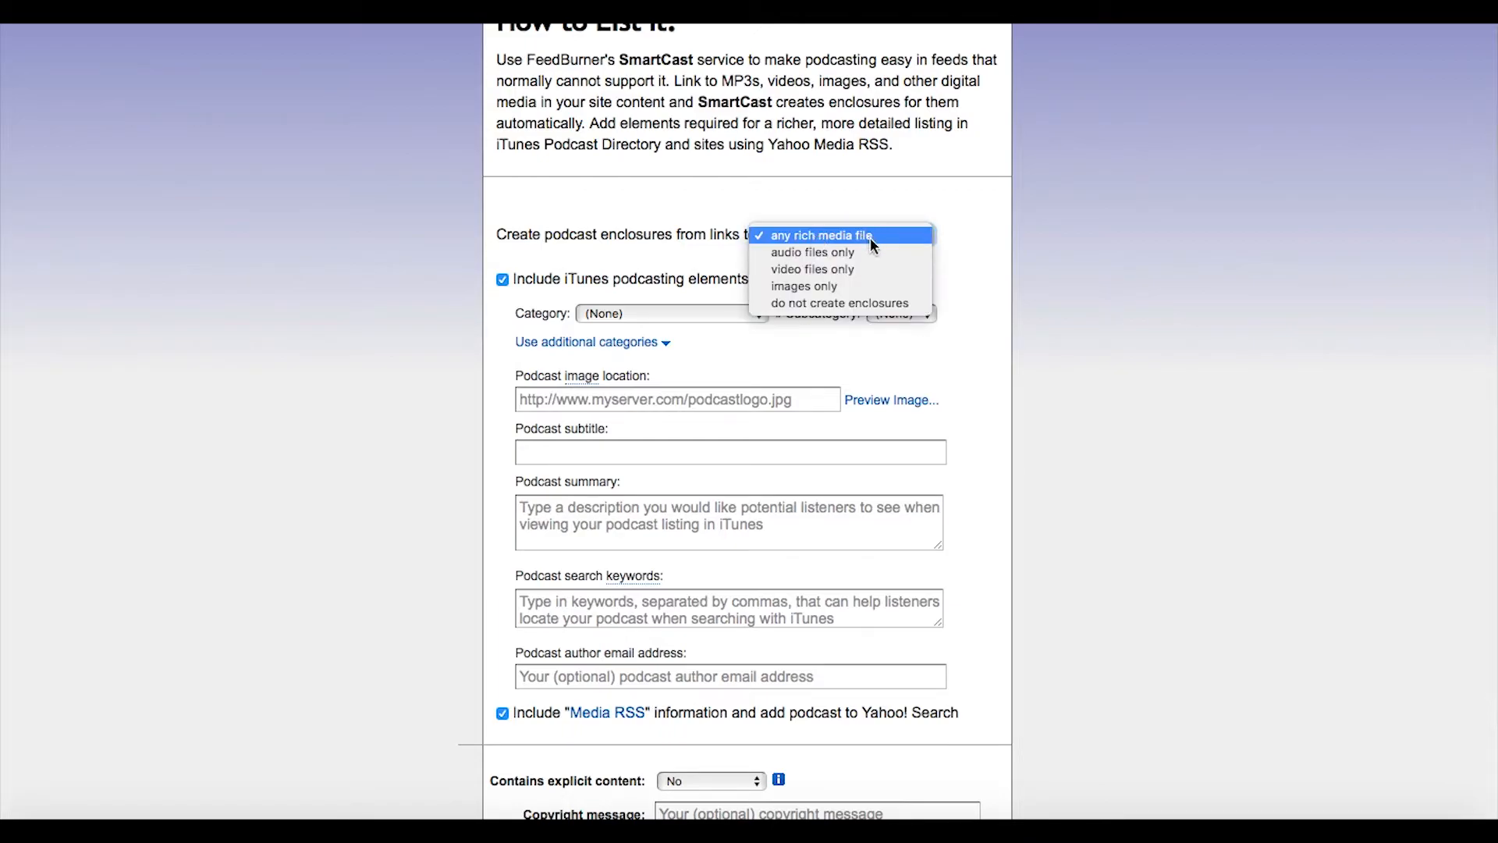
{"action": "left_click", "coordinate": [683, 245]}
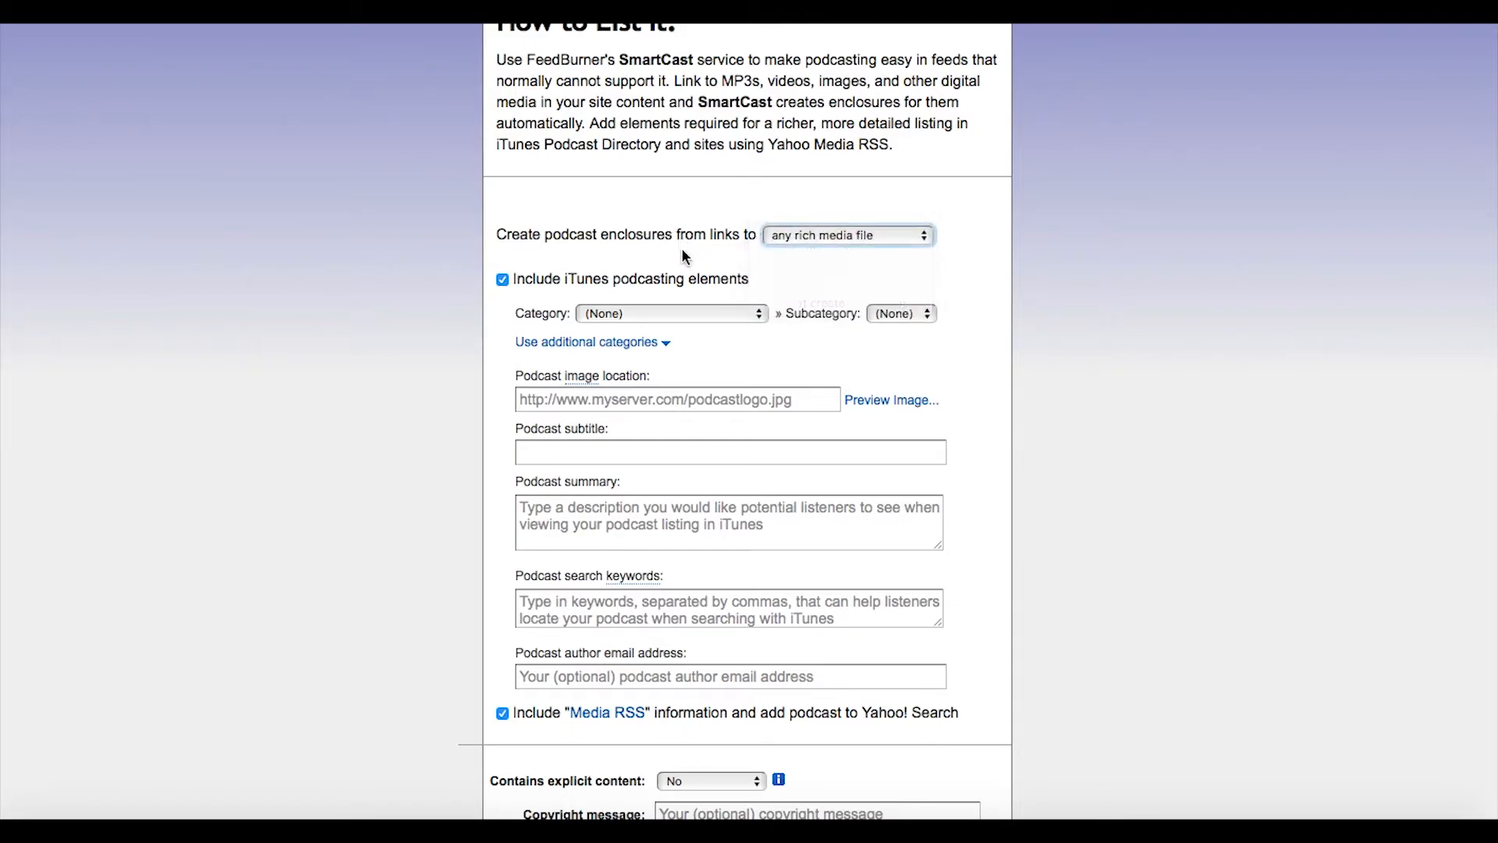
{"action": "left_click", "coordinate": [831, 239]}
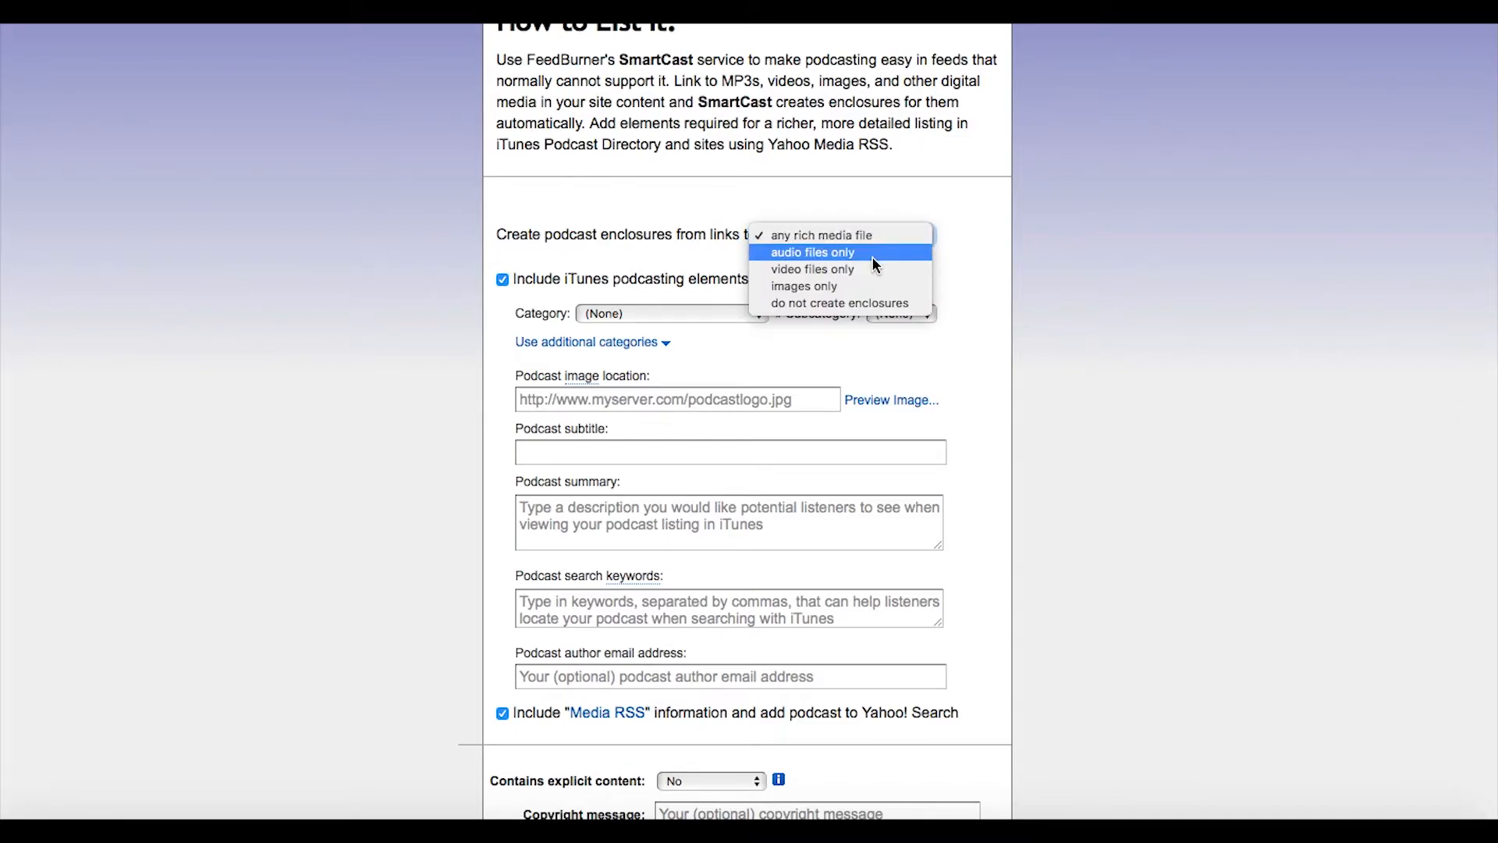
{"action": "left_click", "coordinate": [846, 258]}
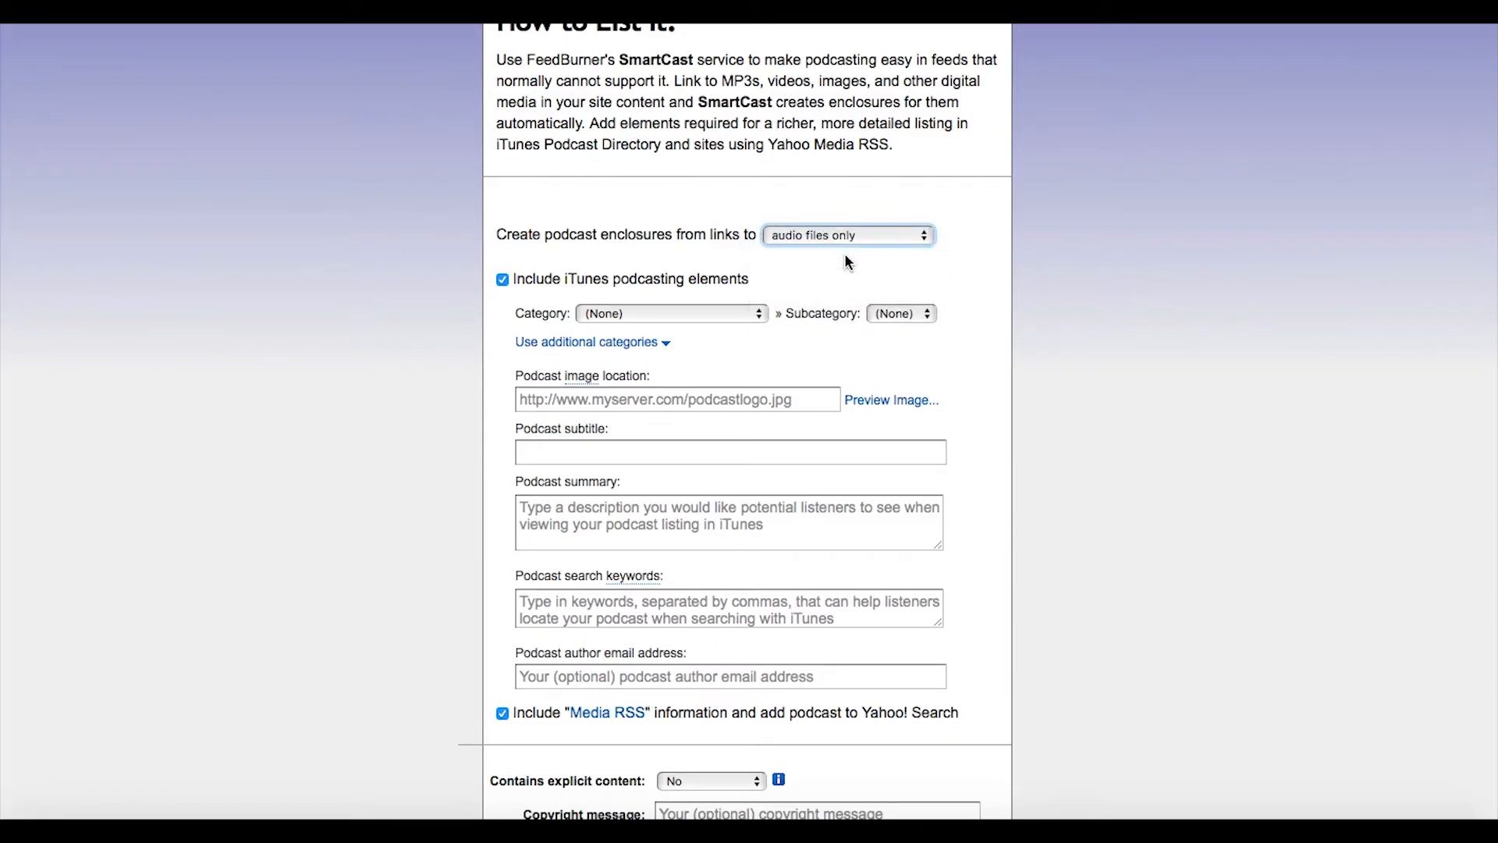
{"action": "left_click", "coordinate": [835, 233]}
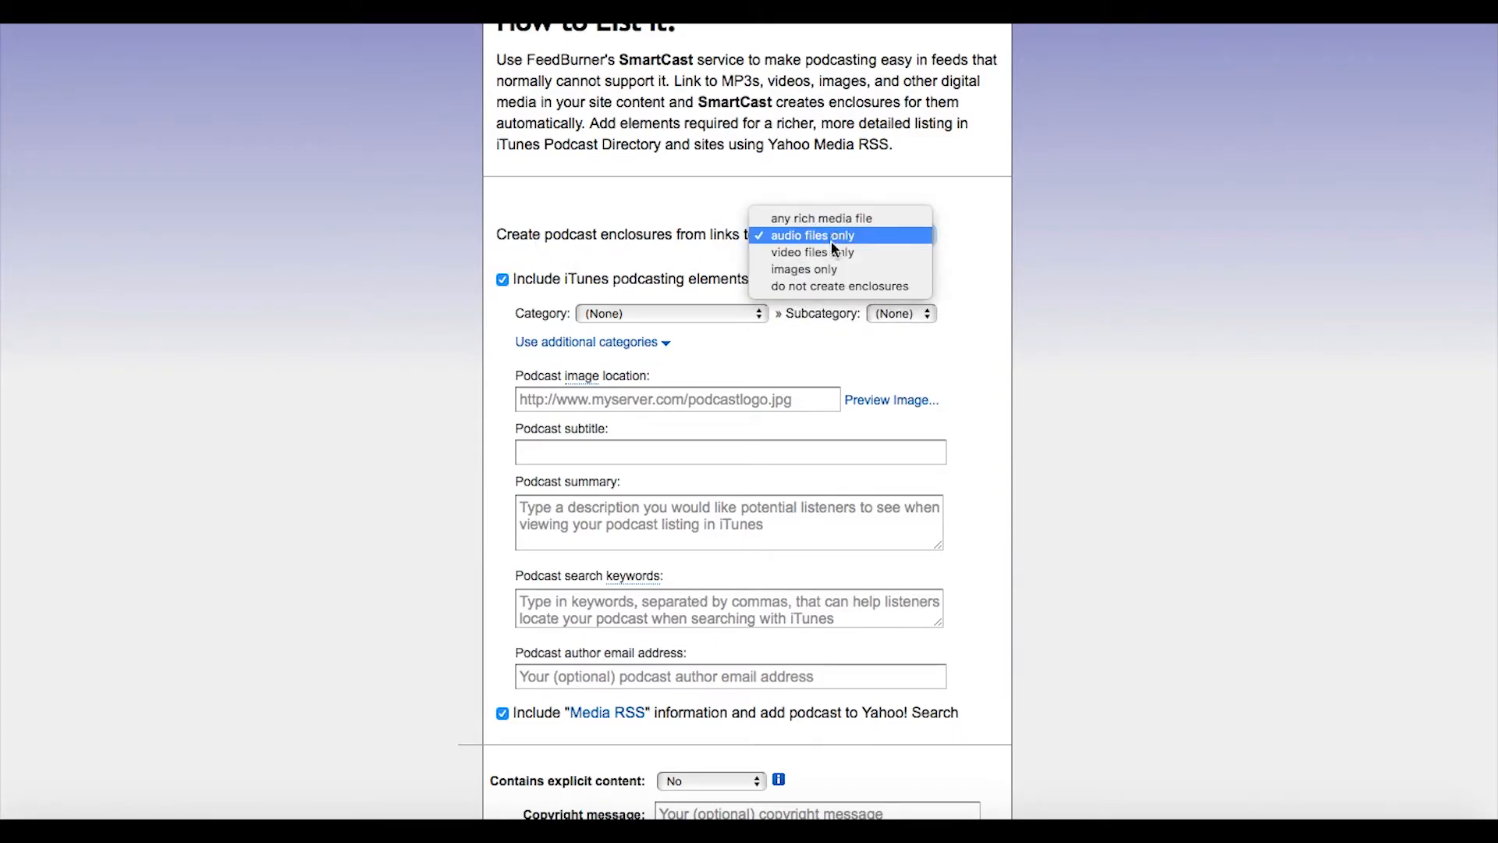
{"action": "left_click", "coordinate": [845, 258]}
{"action": "left_click", "coordinate": [798, 234]}
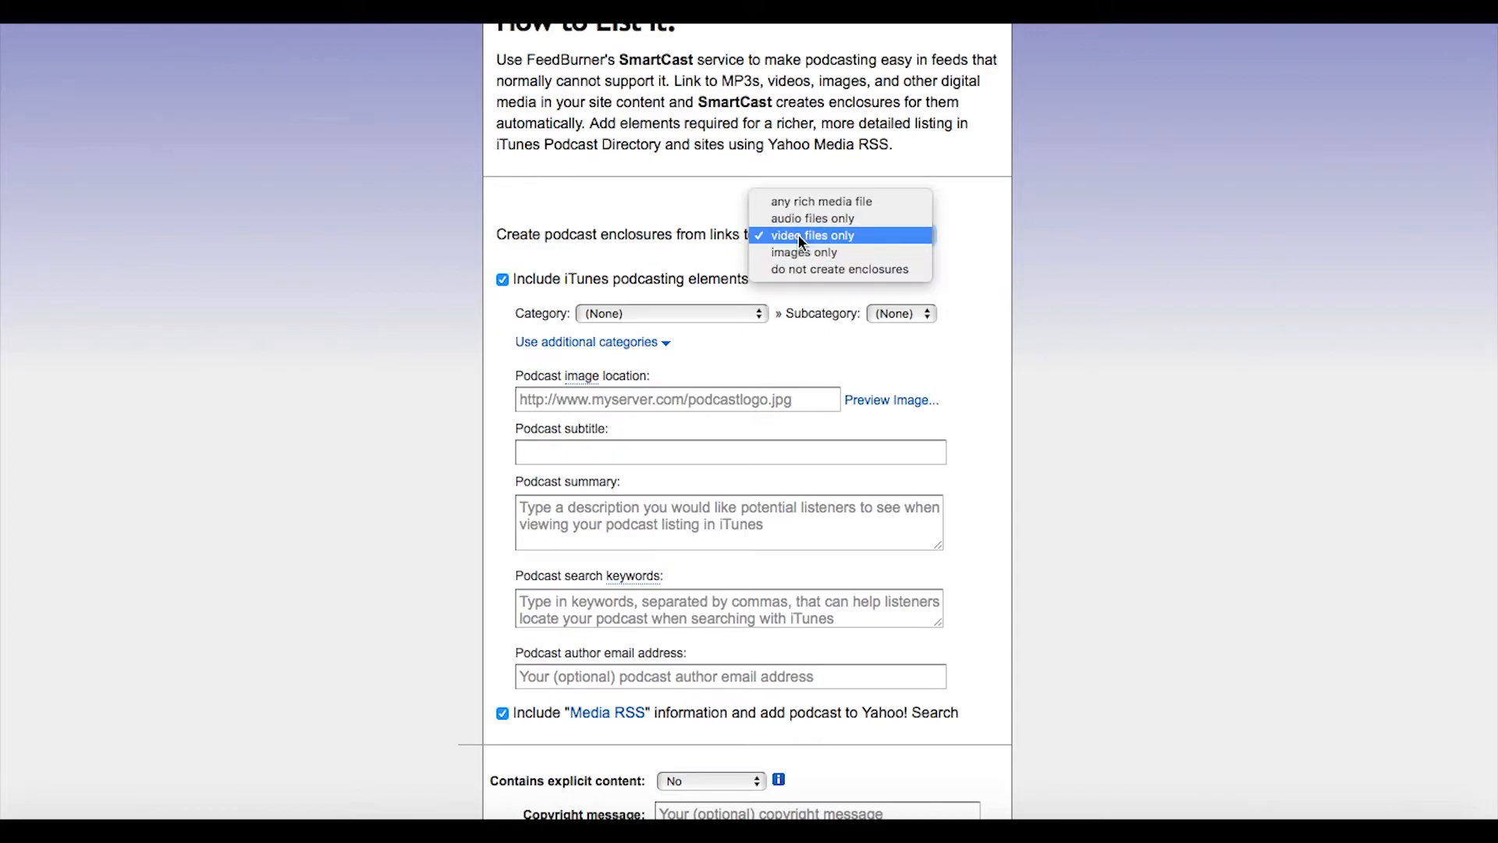
{"action": "left_click", "coordinate": [806, 205]}
{"action": "left_click", "coordinate": [819, 238]}
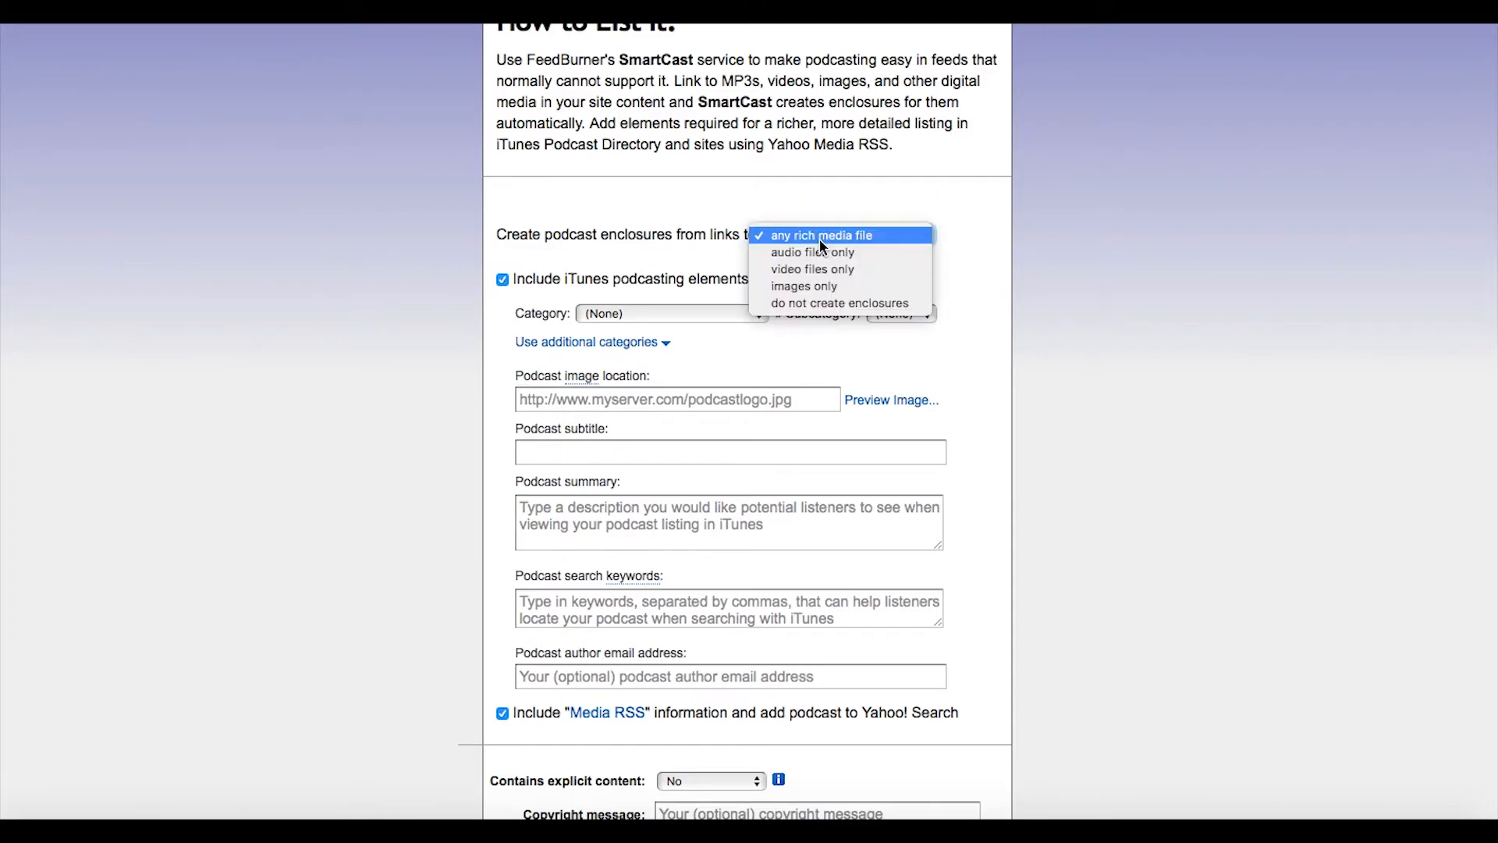
{"action": "left_click", "coordinate": [829, 251]}
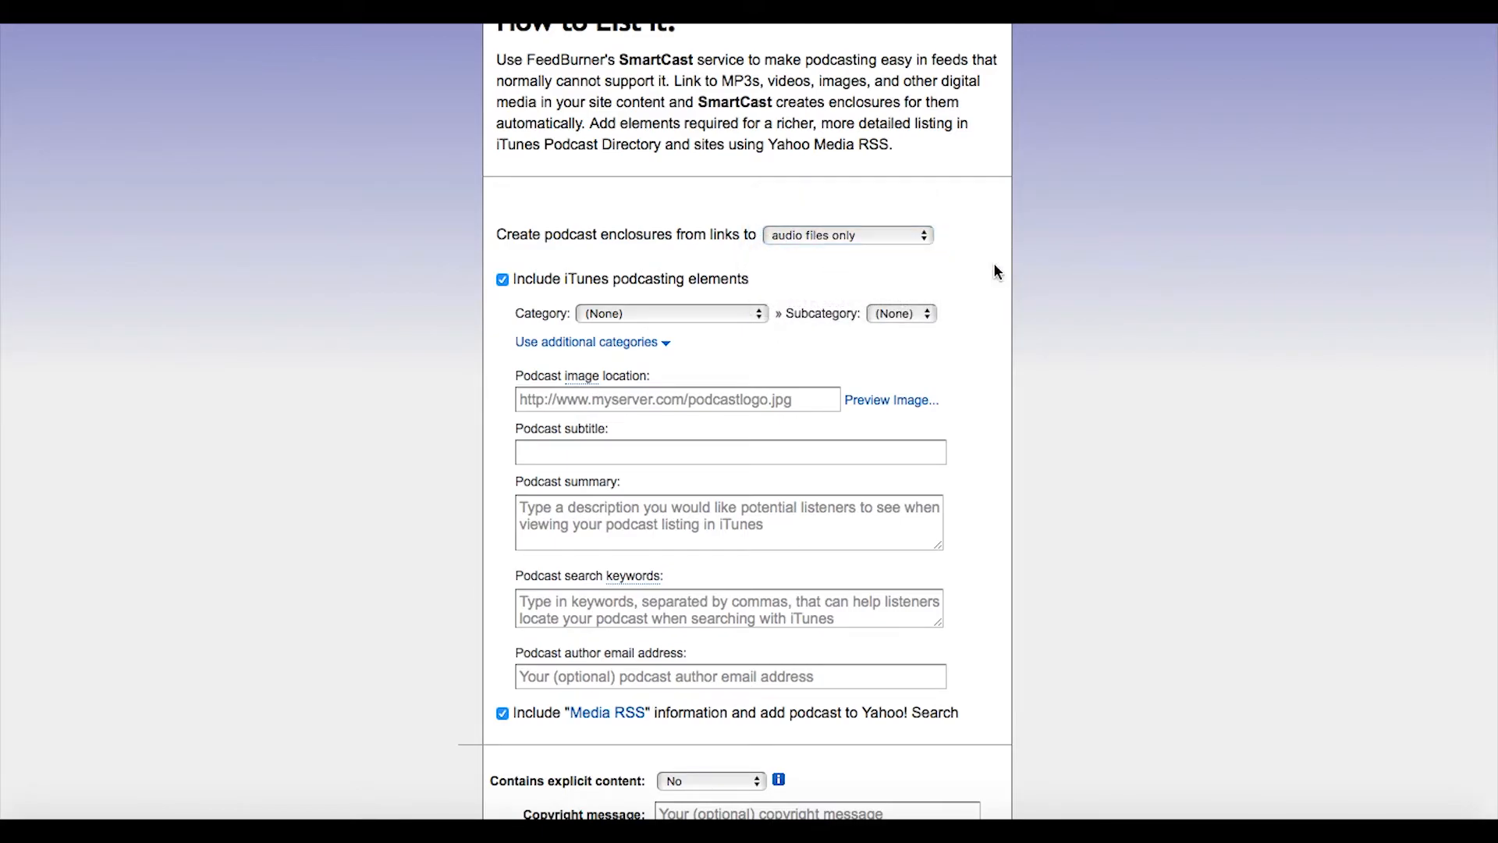
{"action": "scroll", "coordinate": [999, 374], "scroll_direction": "down", "scroll_amount": 2}
{"action": "left_click", "coordinate": [732, 255]}
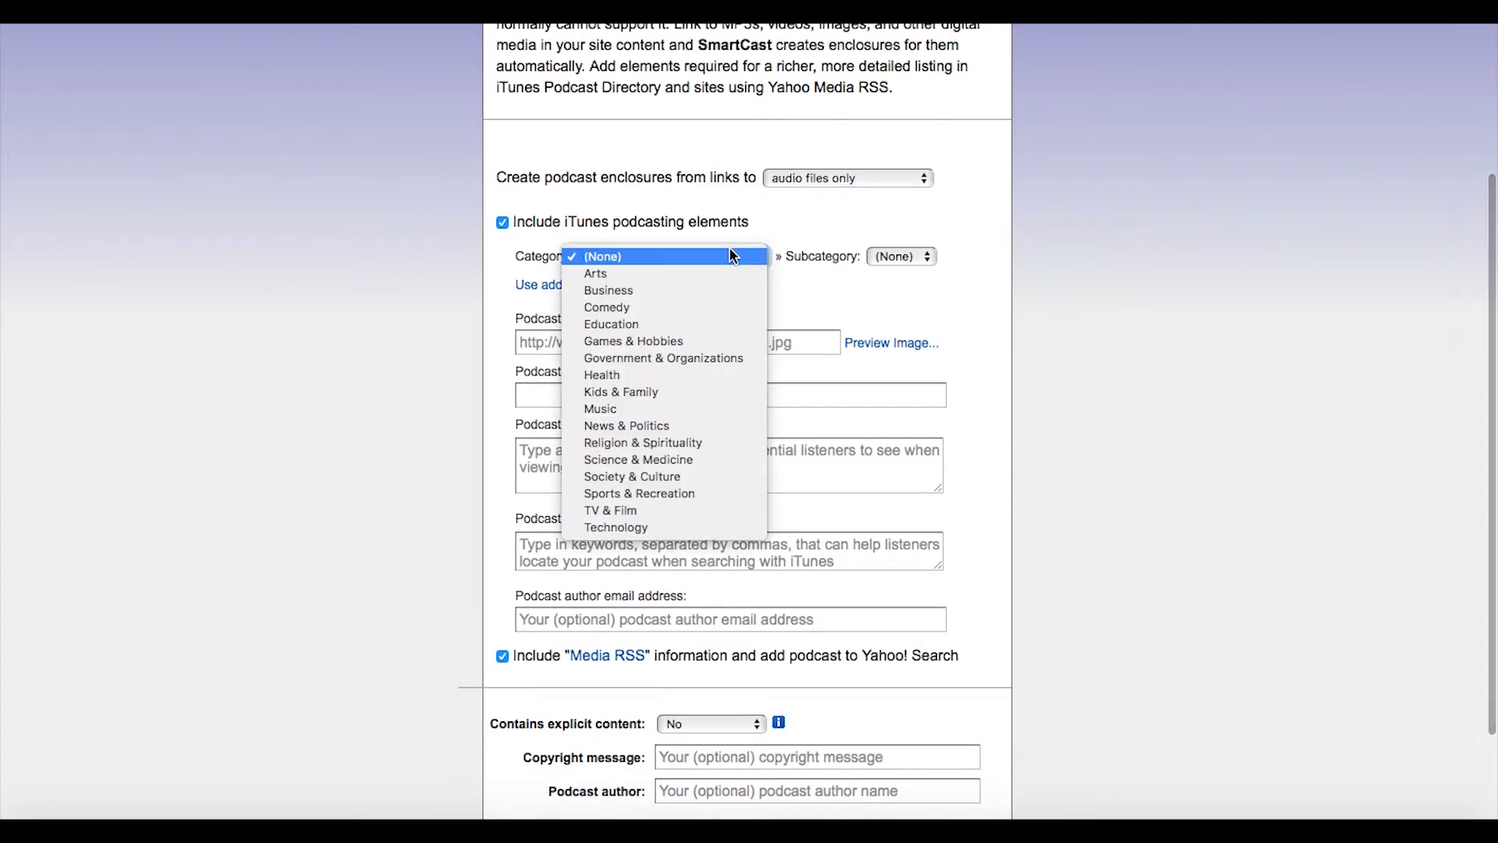
{"action": "left_click", "coordinate": [700, 443]}
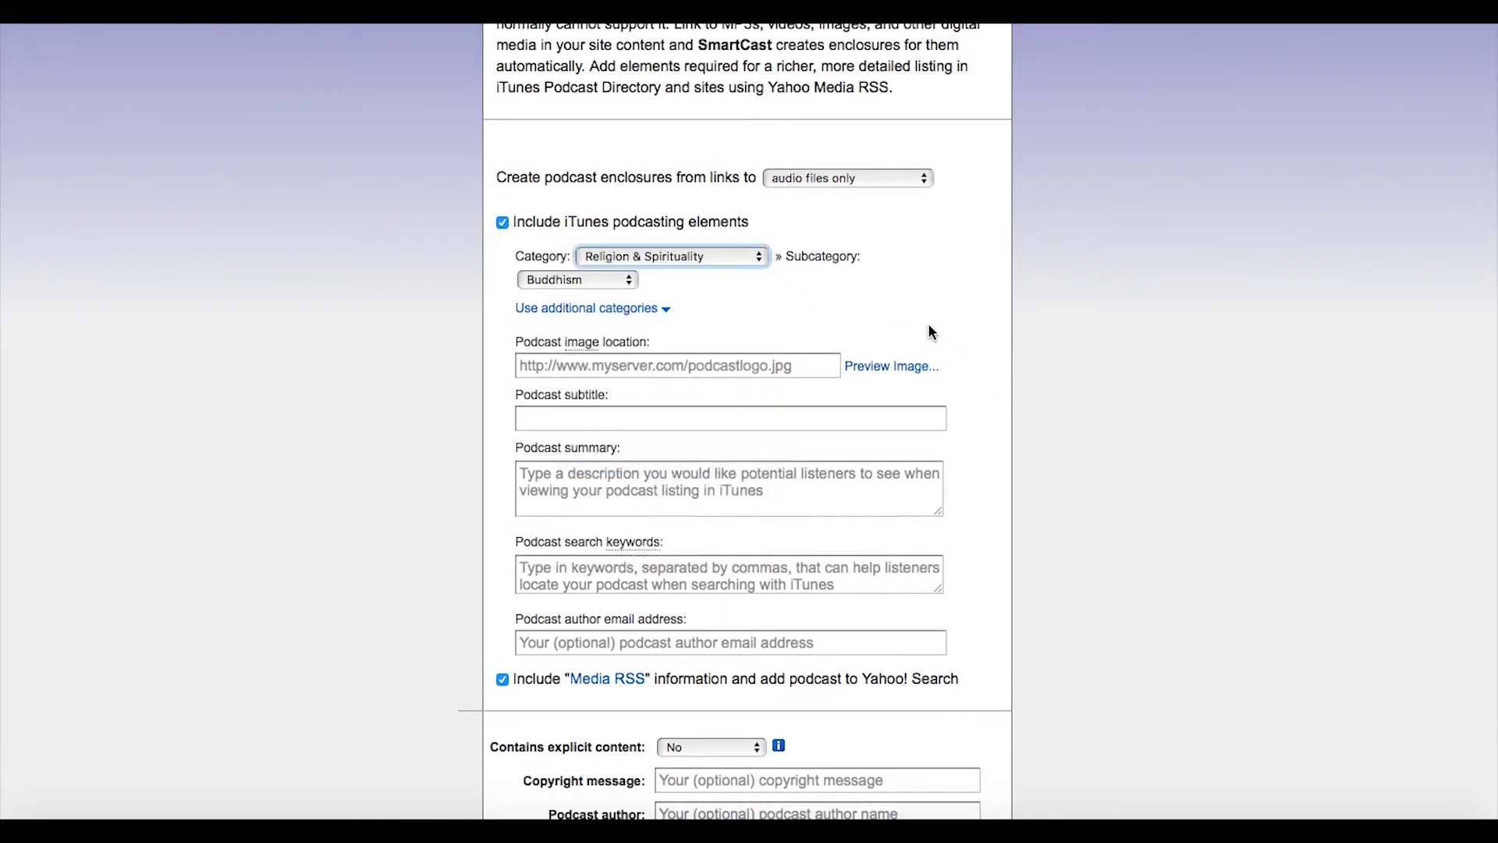
{"action": "left_click", "coordinate": [611, 283]}
{"action": "left_click", "coordinate": [593, 295]}
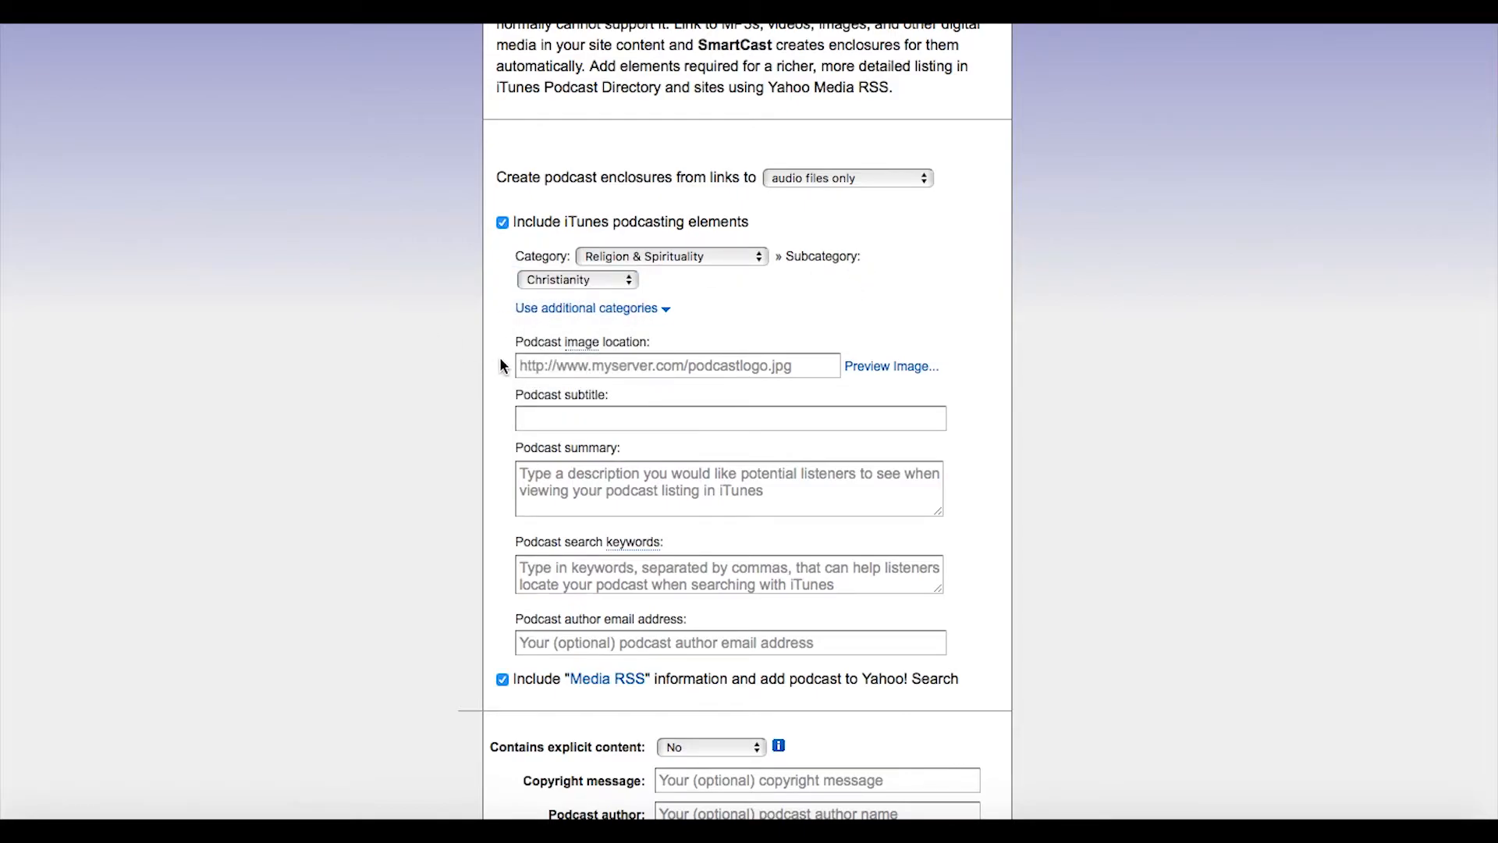
{"action": "scroll", "coordinate": [492, 318], "scroll_direction": "down", "scroll_amount": 3}
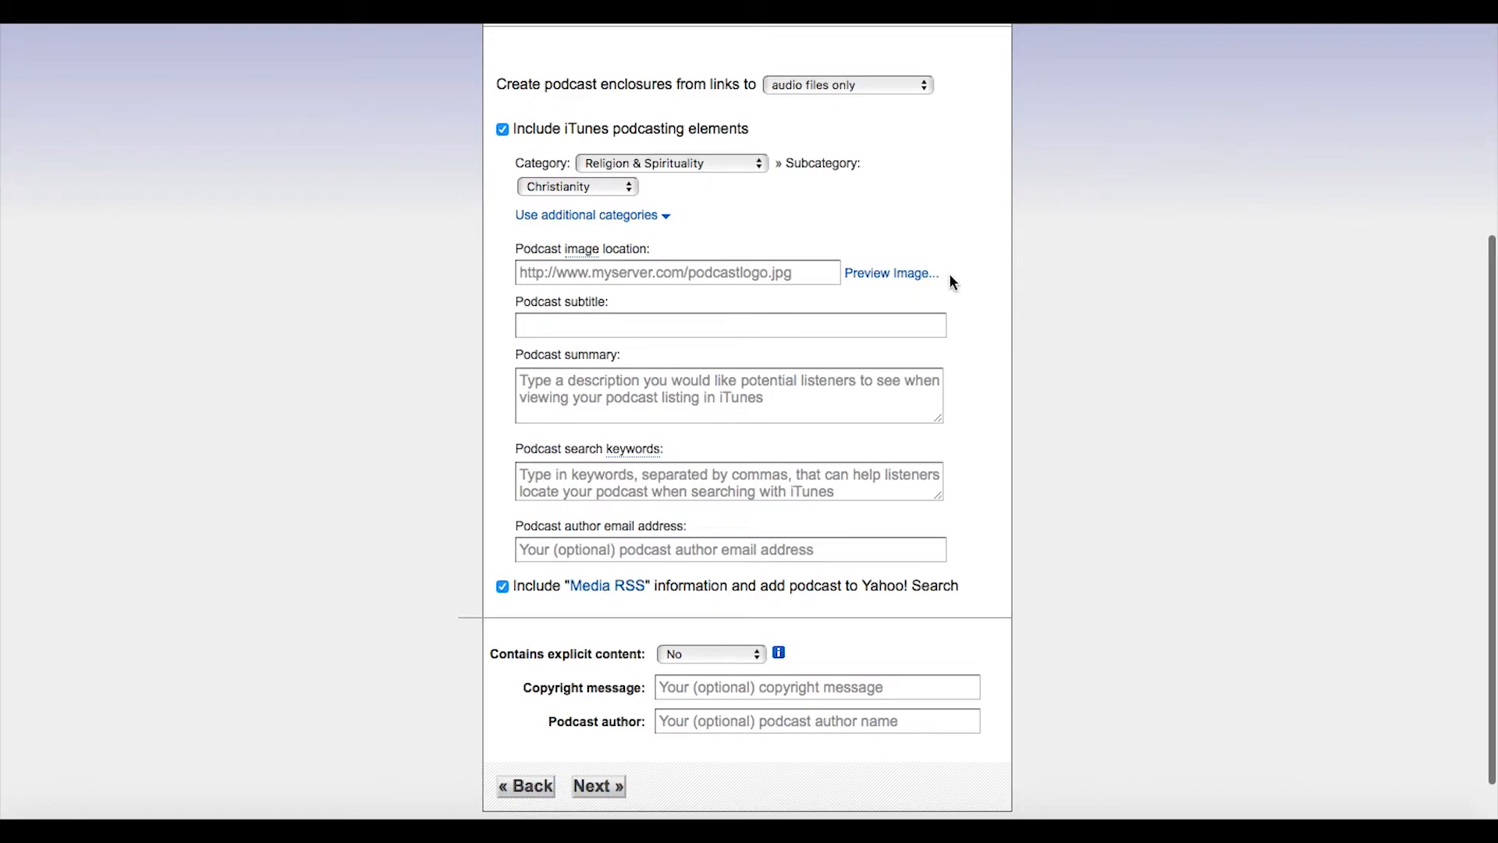
{"action": "left_click", "coordinate": [637, 270]}
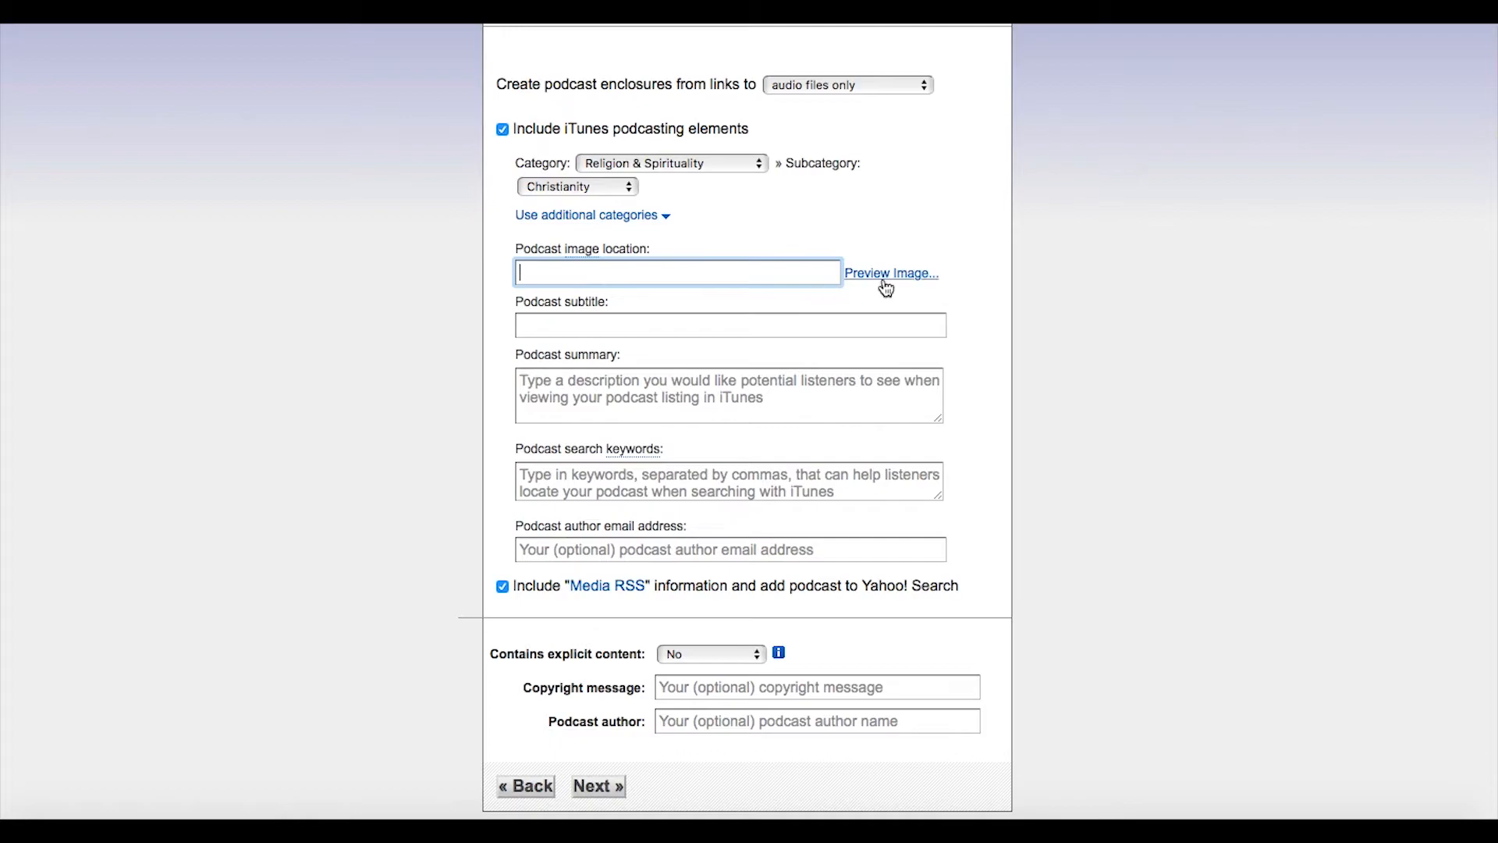
Enter podcast search keywords 'religion, regligion, christian, church'
{"action": "left_click", "coordinate": [651, 324]}
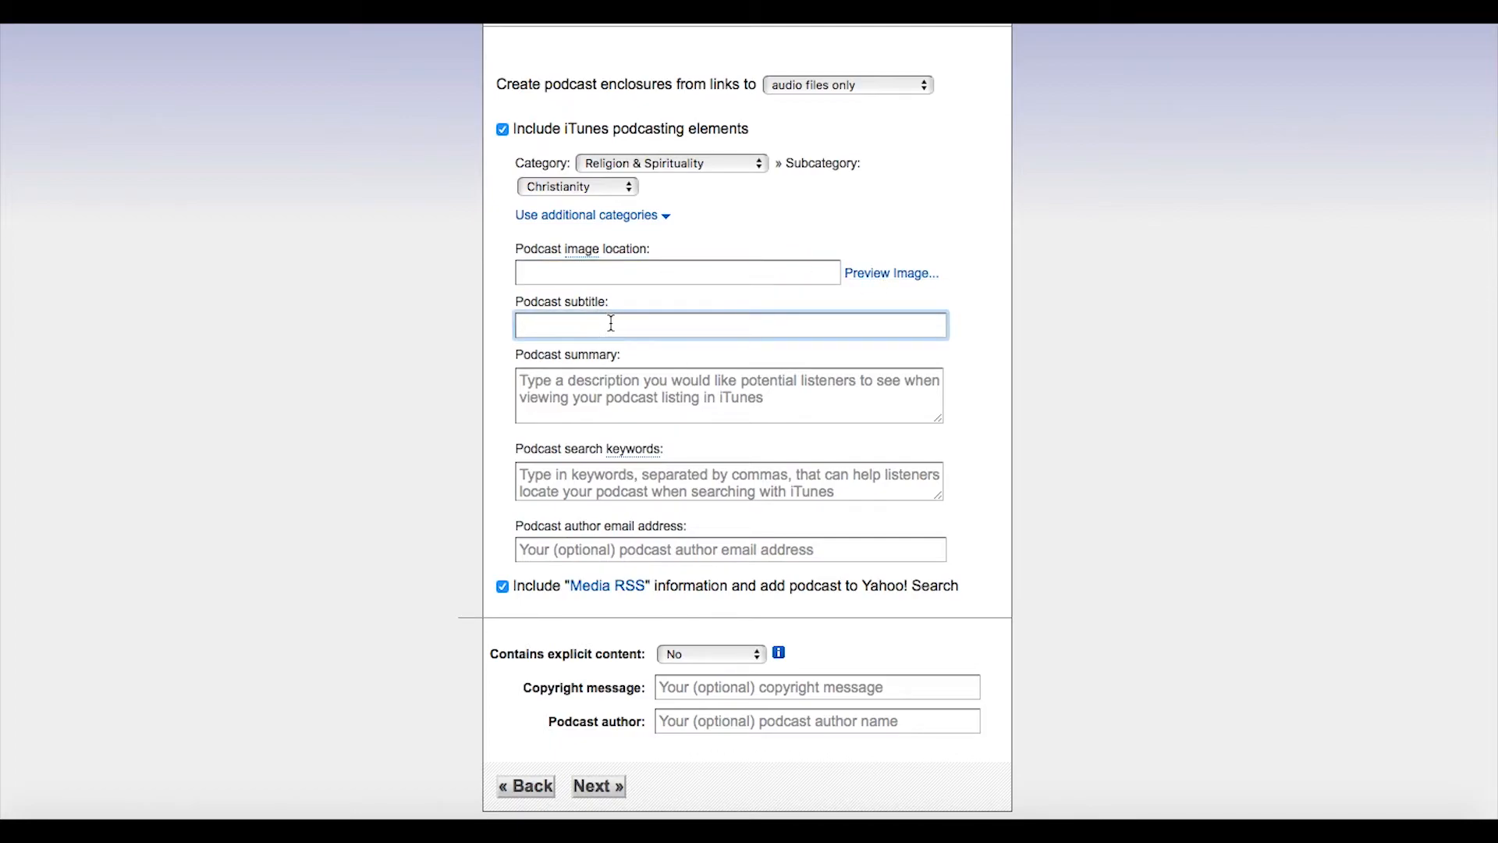
{"action": "left_click", "coordinate": [597, 381]}
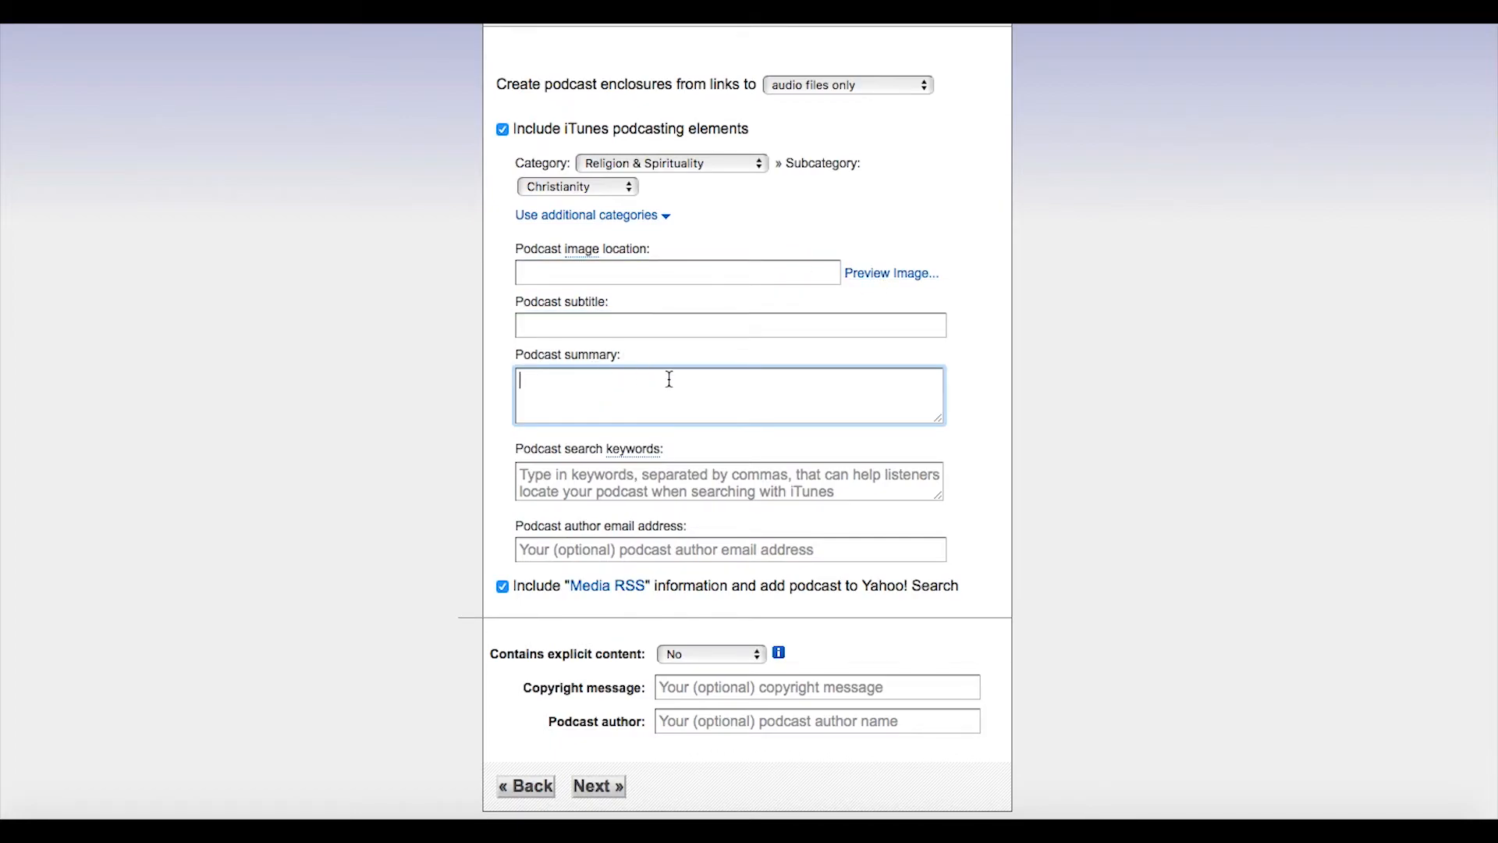
{"action": "scroll", "coordinate": [668, 378], "scroll_direction": "down", "scroll_amount": 2}
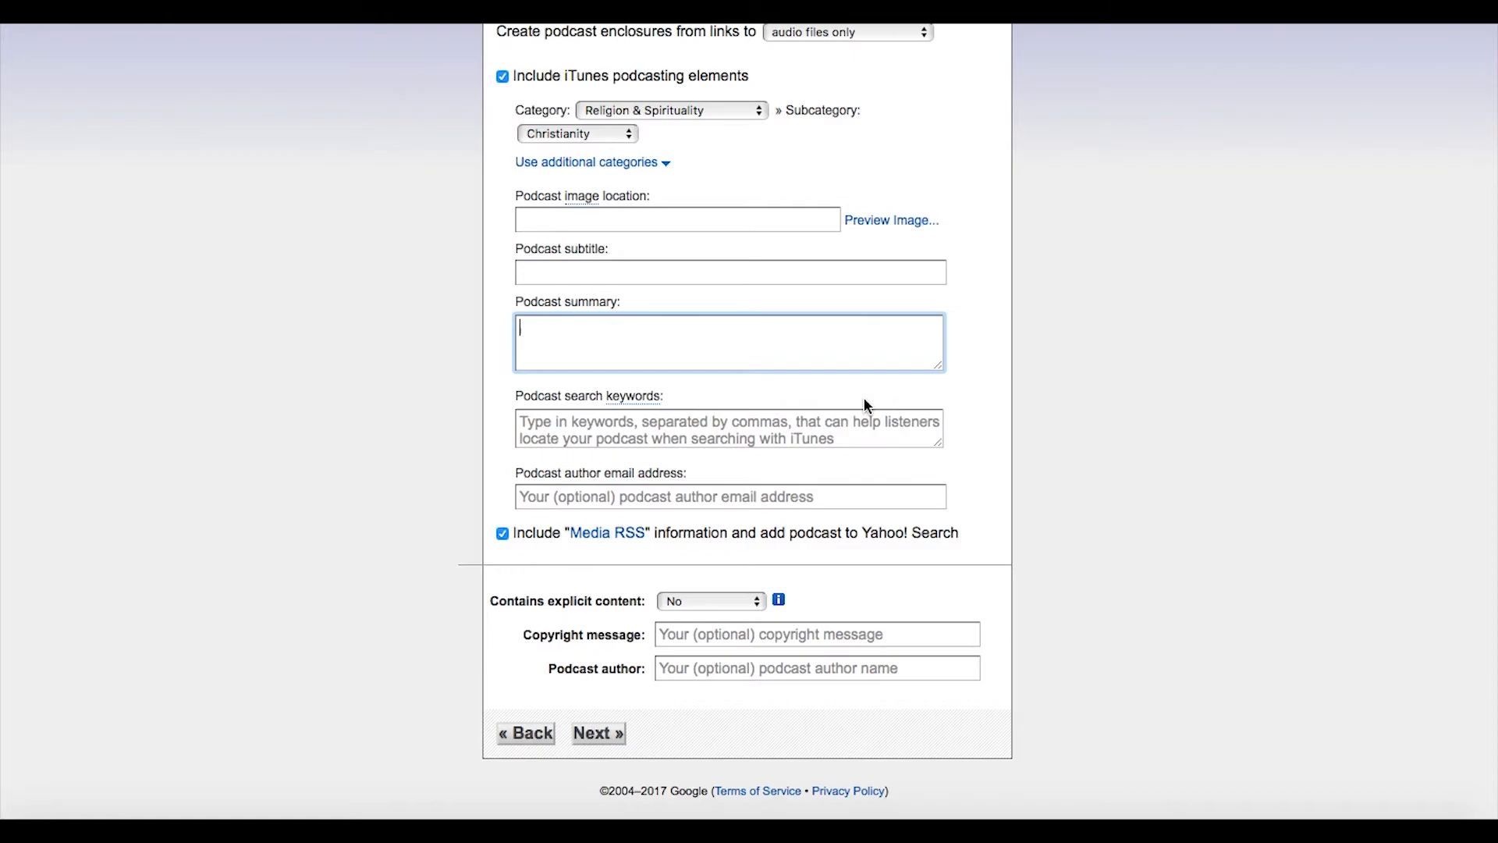
{"action": "left_click", "coordinate": [646, 429]}
{"action": "type", "text": "relgi"}
{"action": "type", "text": "sion"}
{"action": "key", "text": "BackSpace"}
{"action": "key", "text": "BackSpace"}
{"action": "key", "text": "BackSpace"}
{"action": "key", "text": "BackSpace"}
{"action": "key", "text": "BackSpace"}
{"action": "key", "text": "BackSpace"}
{"action": "type", "text": "igion, "}
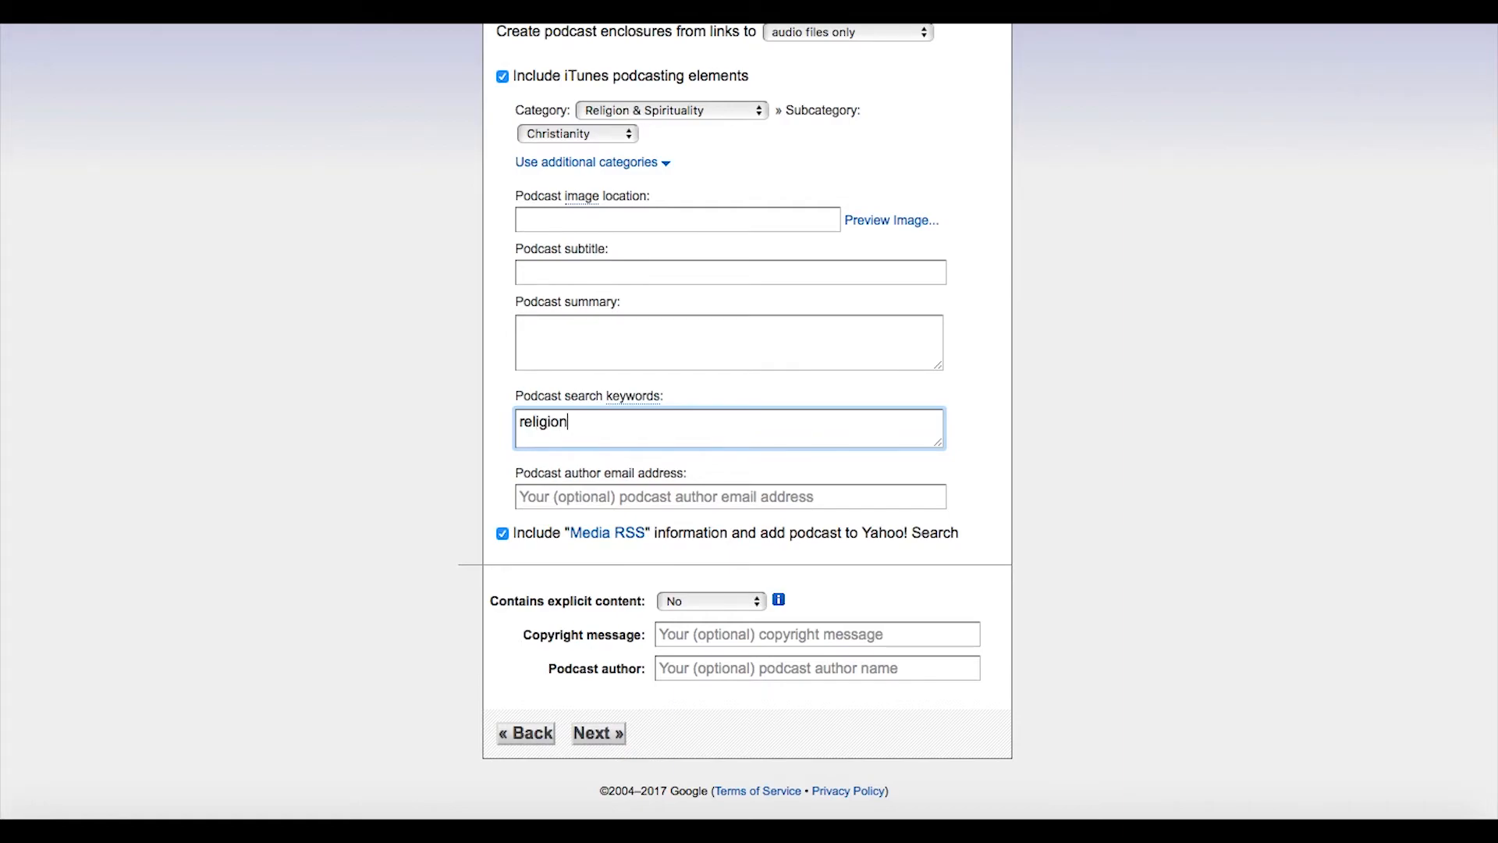
{"action": "type", "text": "regligion"}
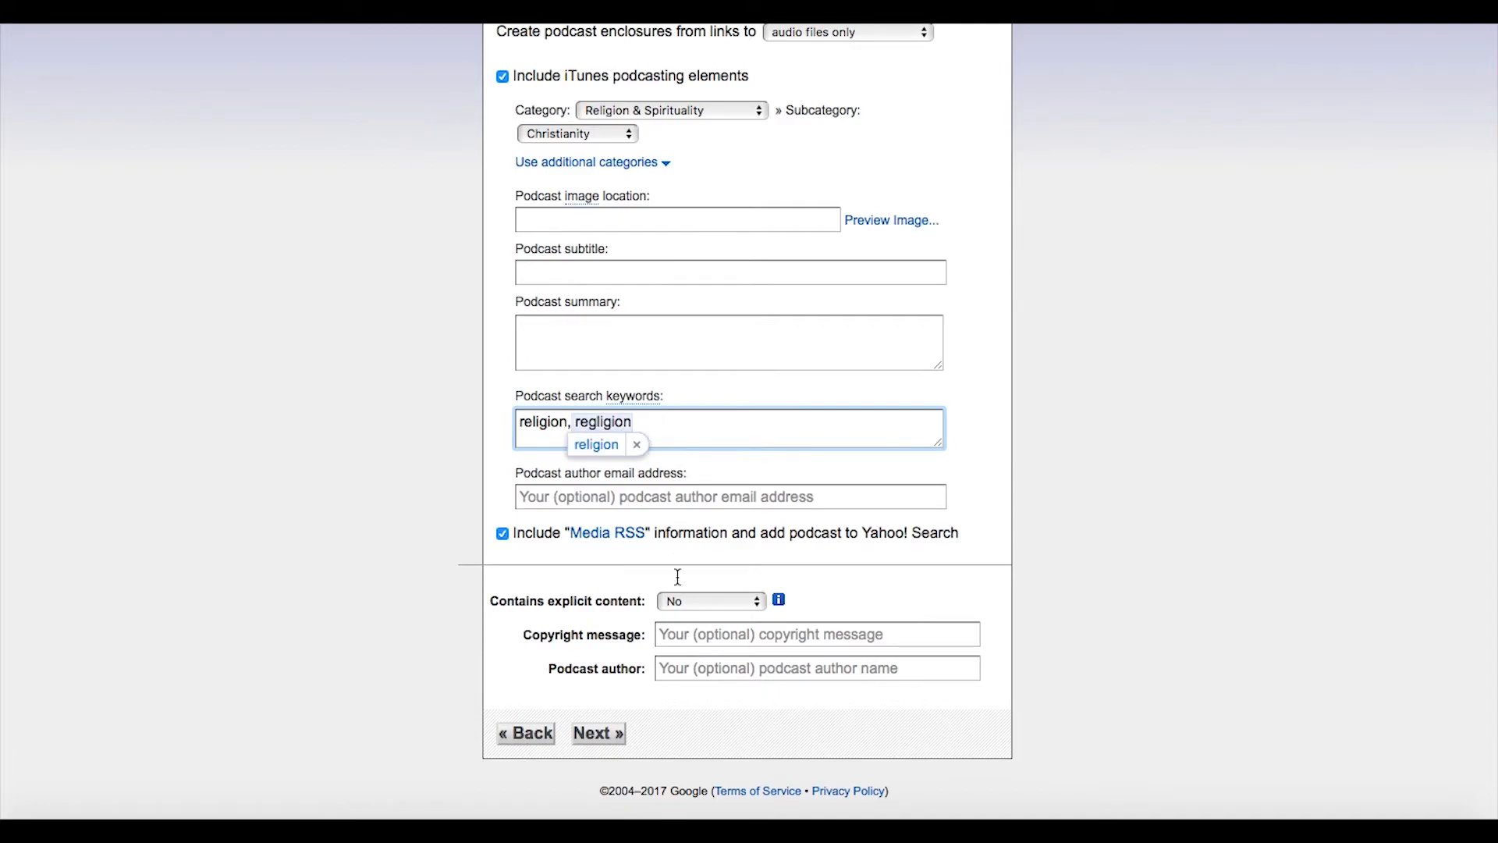
{"action": "left_click", "coordinate": [637, 445]}
{"action": "type", "text": ","}
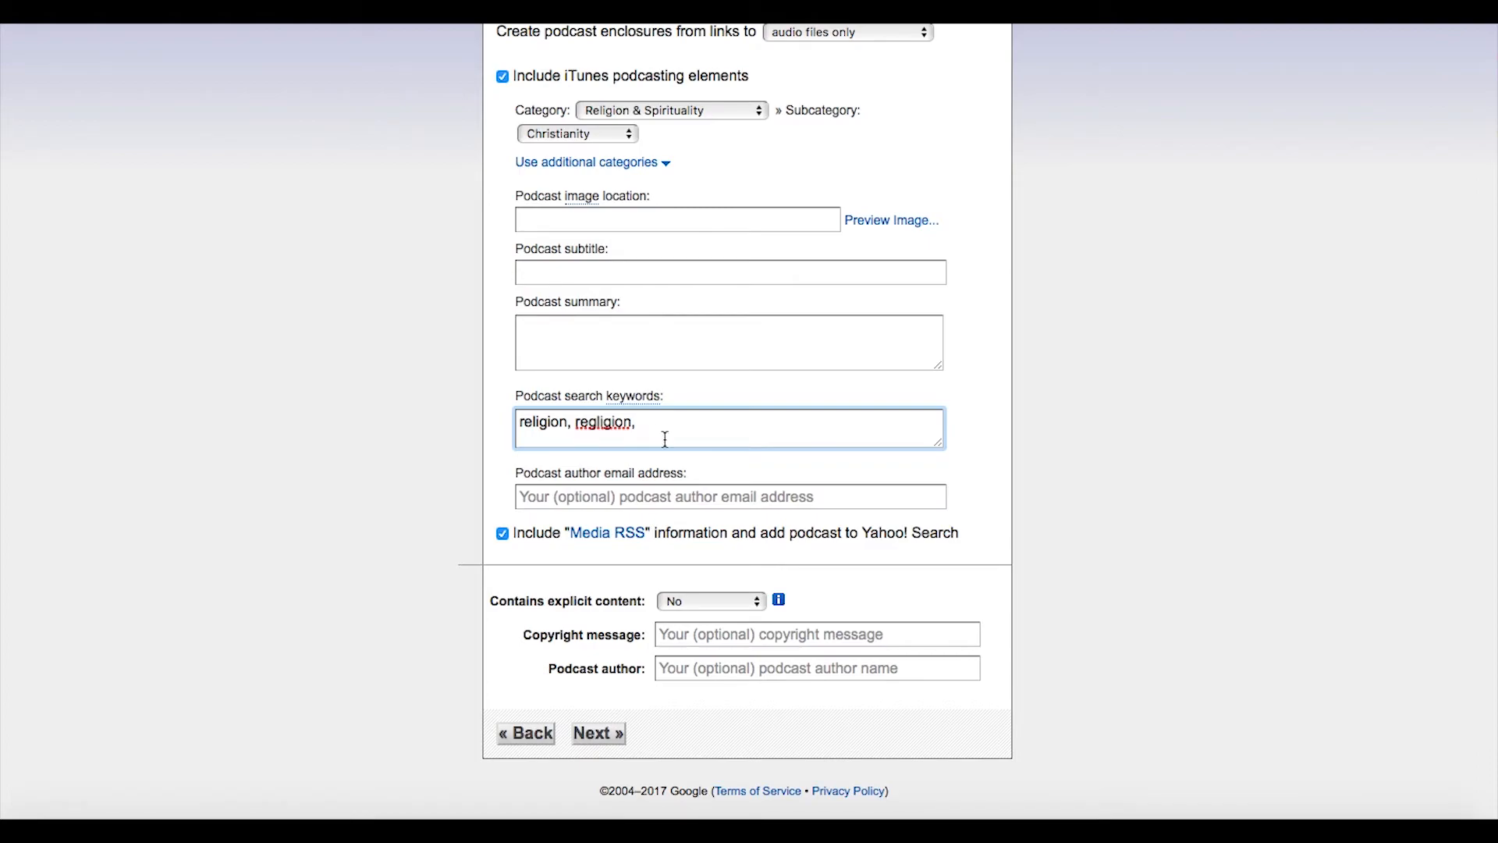
{"action": "type", "text": "christian, church"}
Fill in the podcast author's contact email address
{"action": "scroll", "coordinate": [459, 471], "scroll_direction": "down", "scroll_amount": 1}
{"action": "left_click", "coordinate": [583, 497]}
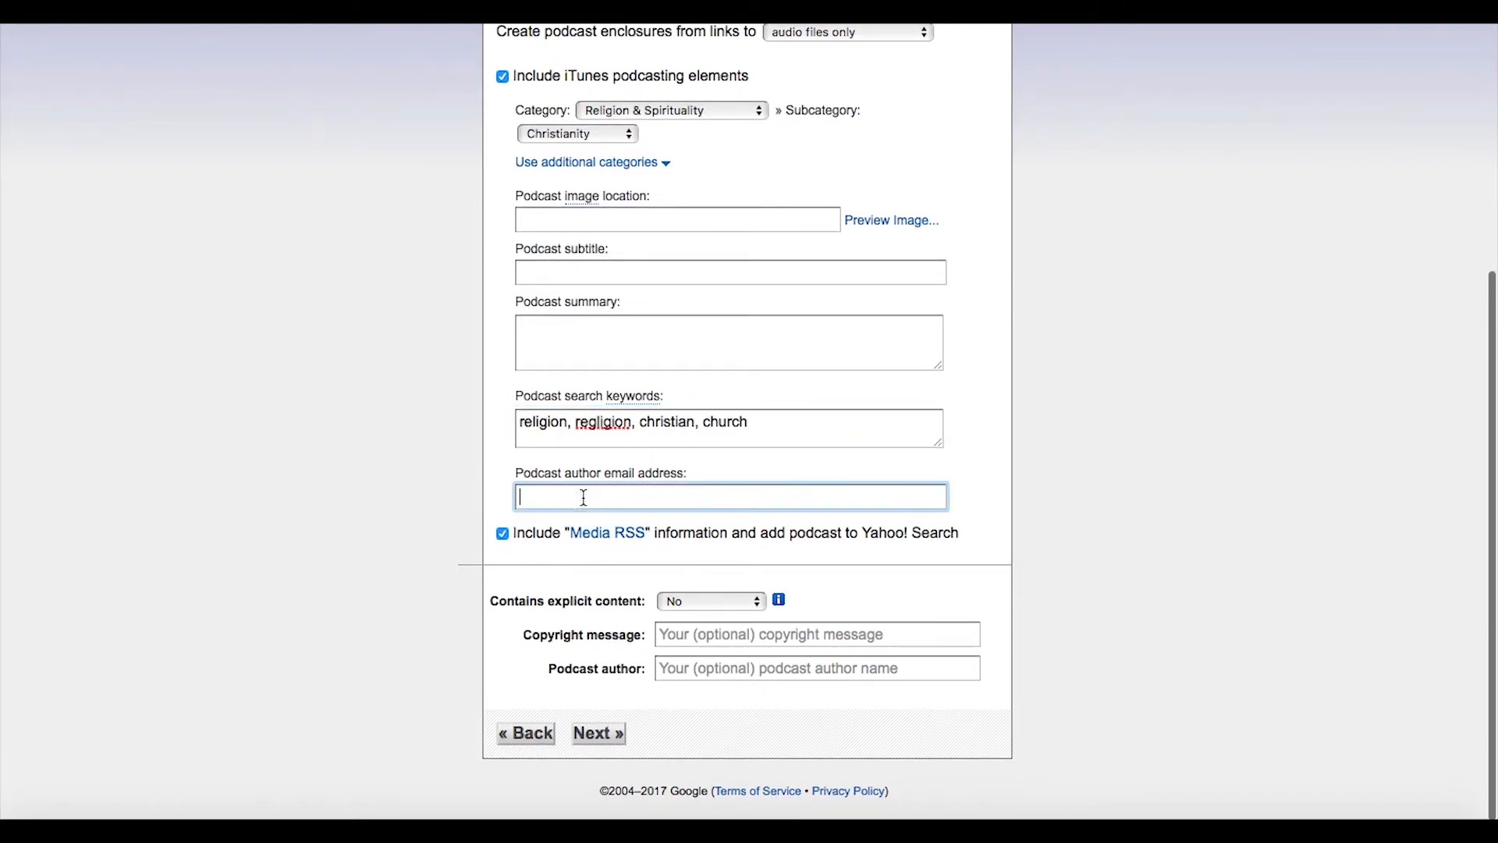
{"action": "left_click", "coordinate": [437, 448]}
{"action": "left_click", "coordinate": [563, 496]}
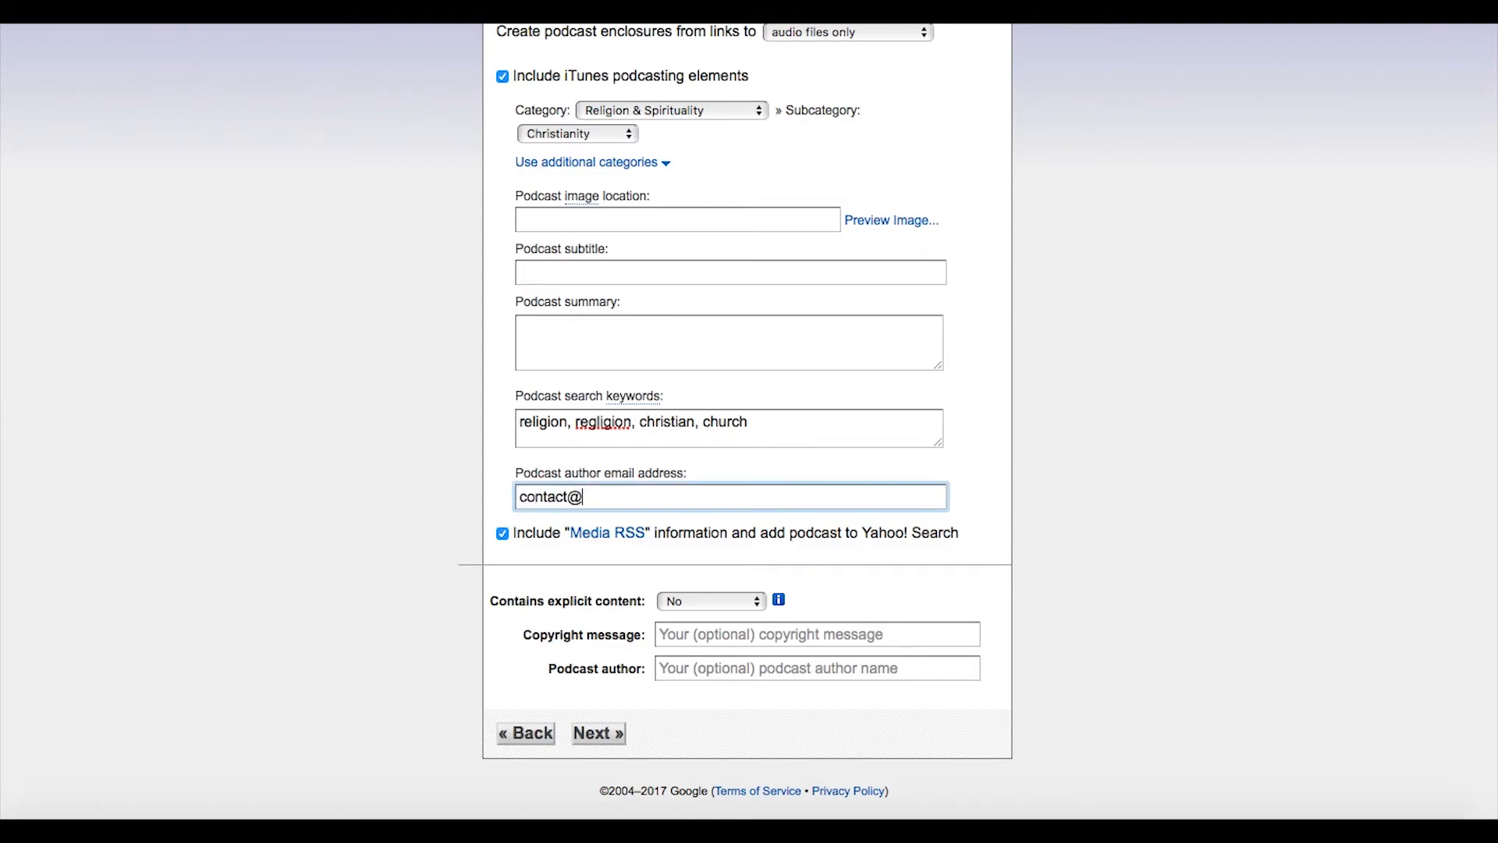
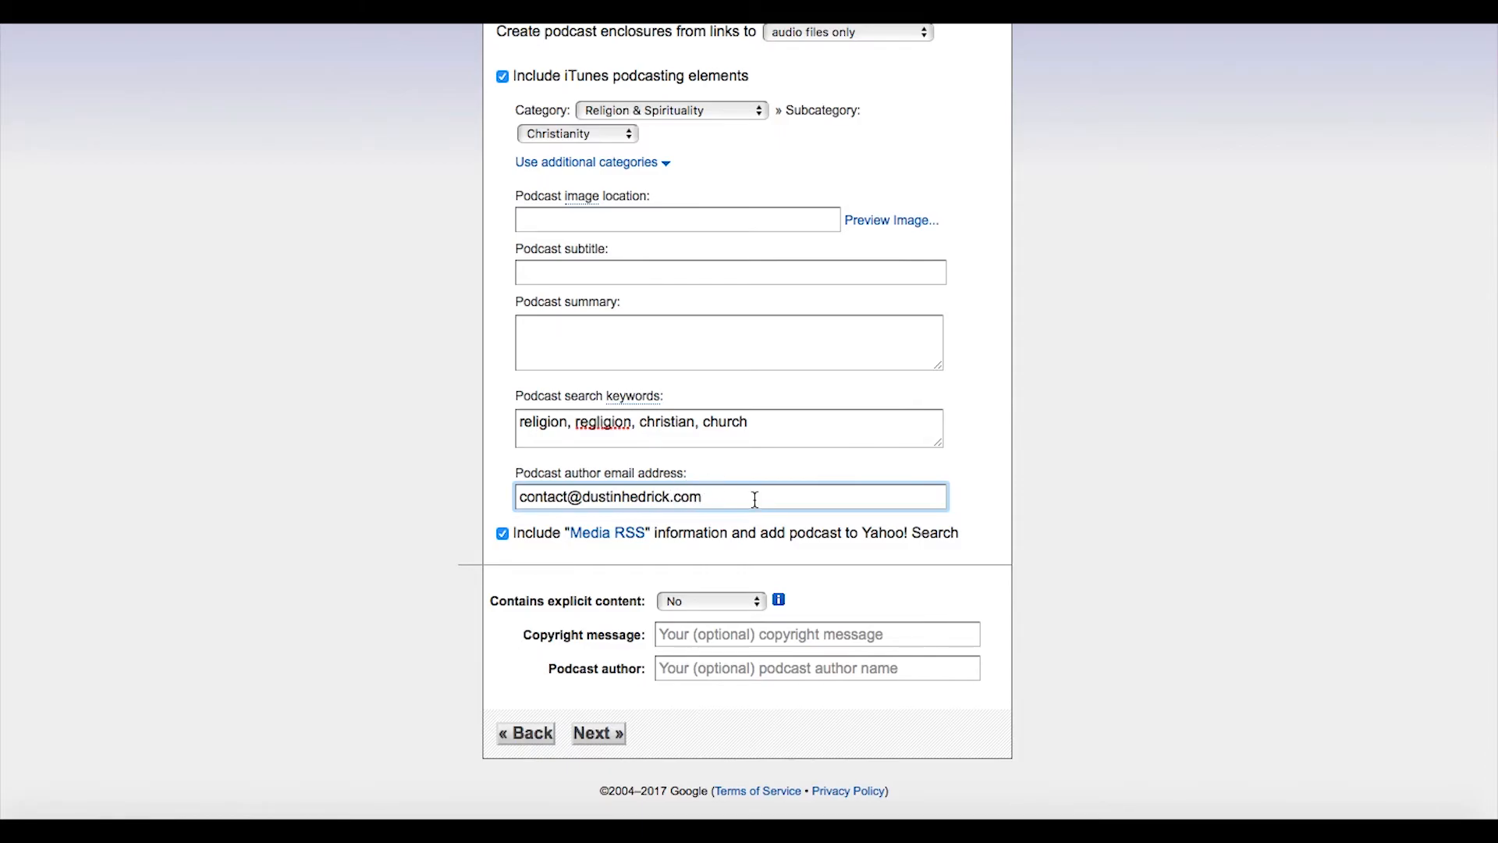
Review the copyright message and podcast author fields, then submit the podcast settings for step 3
{"action": "scroll", "coordinate": [425, 493], "scroll_direction": "up", "scroll_amount": 5}
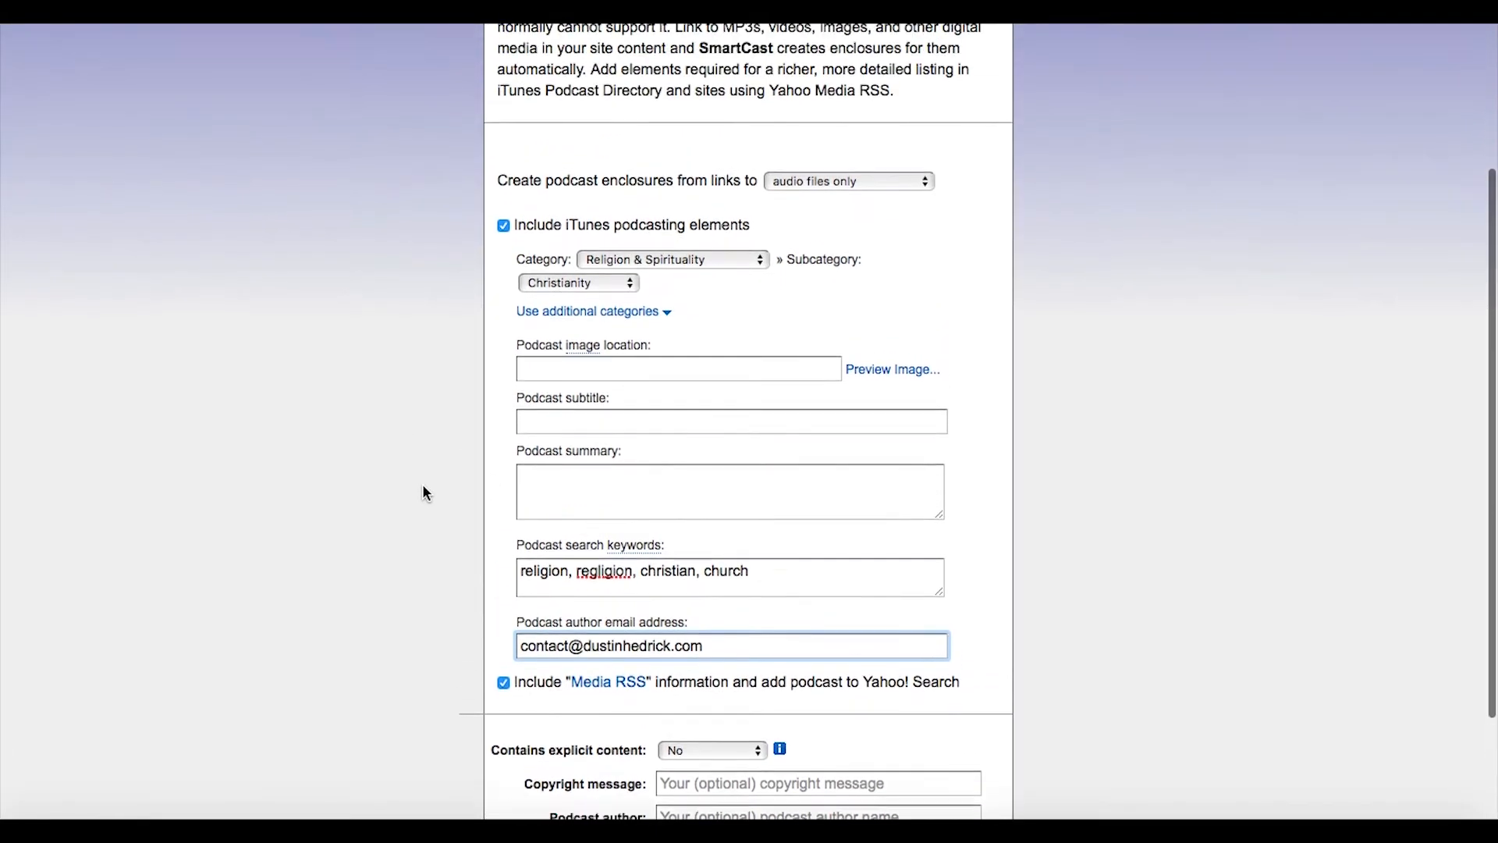
{"action": "scroll", "coordinate": [435, 428], "scroll_direction": "down", "scroll_amount": 5}
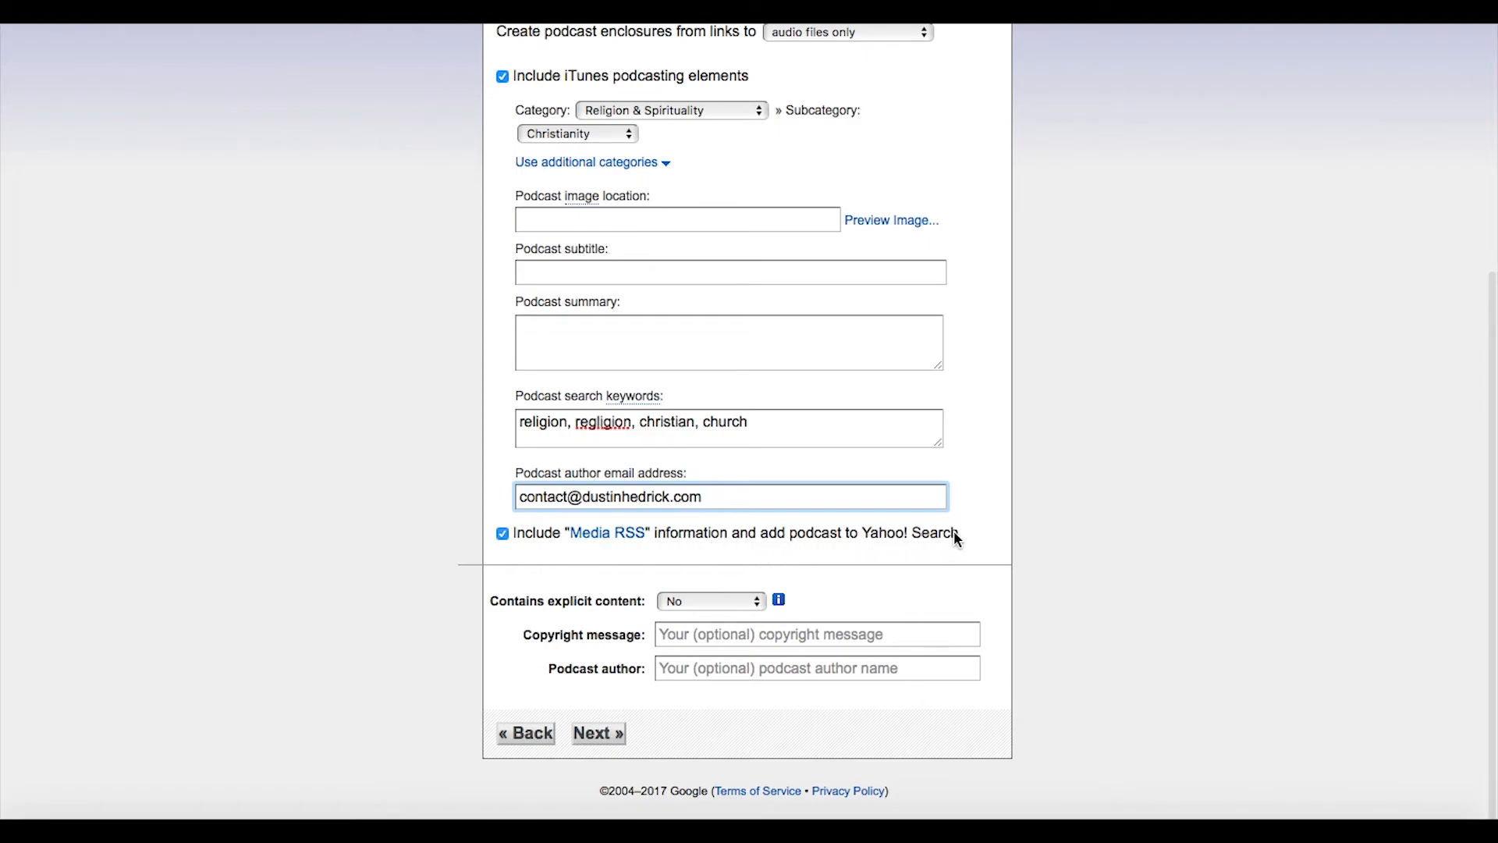
{"action": "scroll", "coordinate": [955, 538], "scroll_direction": "up", "scroll_amount": 5}
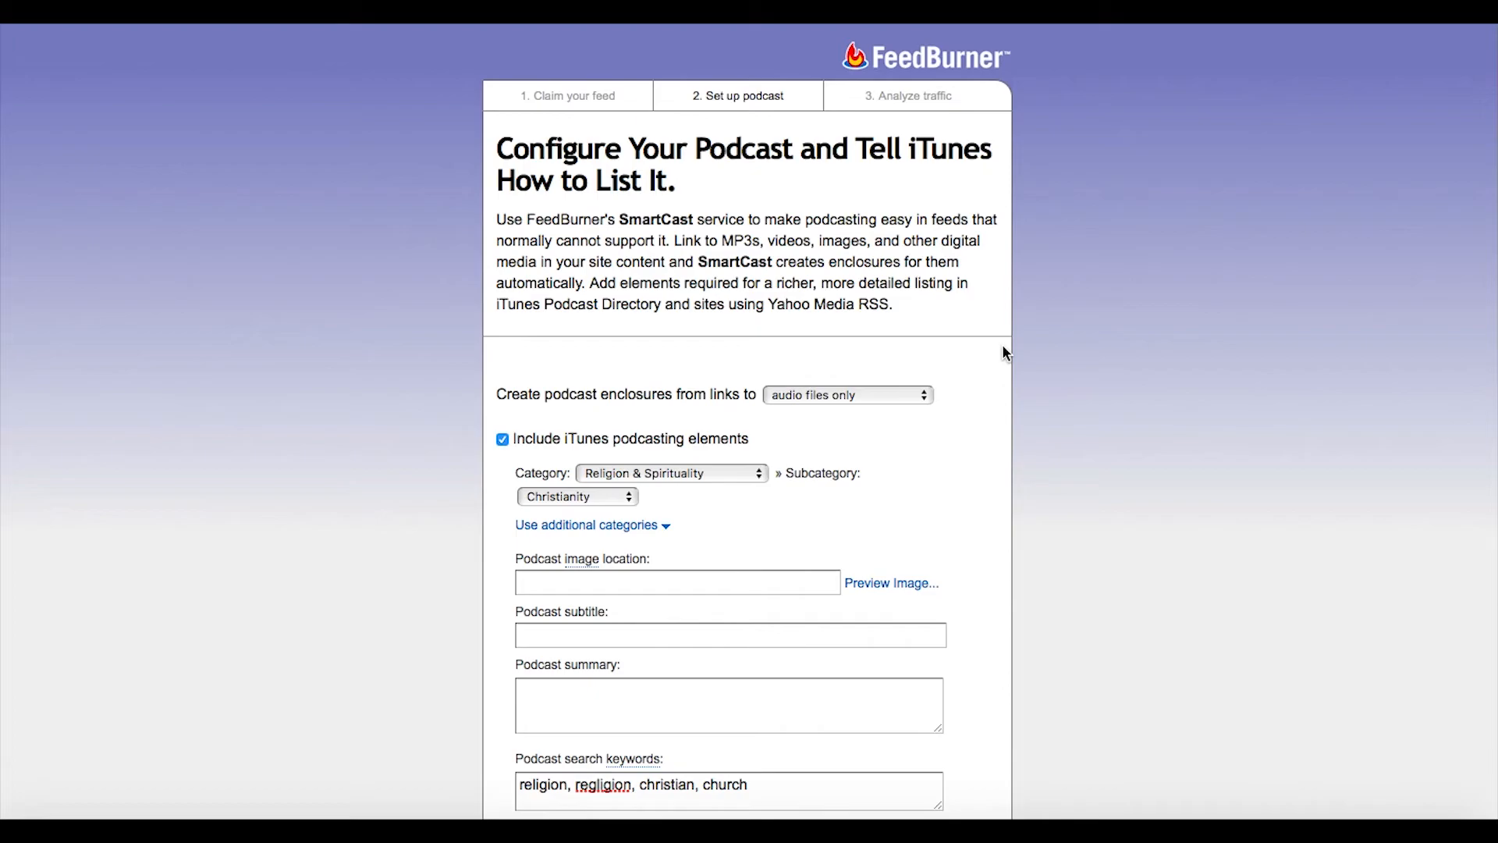
{"action": "scroll", "coordinate": [1004, 353], "scroll_direction": "down", "scroll_amount": 5}
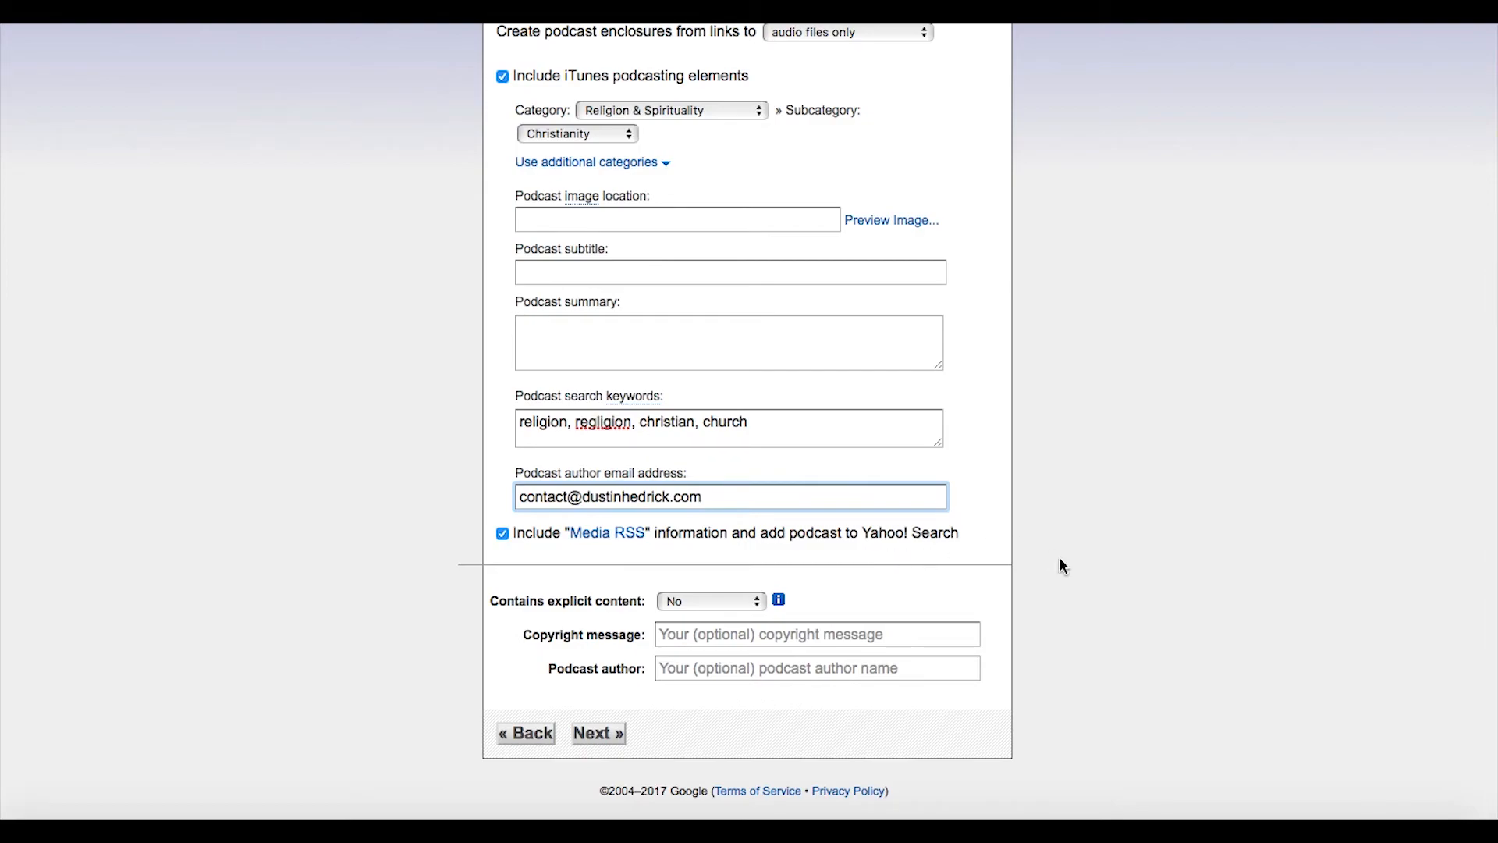
{"action": "left_click", "coordinate": [707, 634]}
{"action": "left_click", "coordinate": [721, 667]}
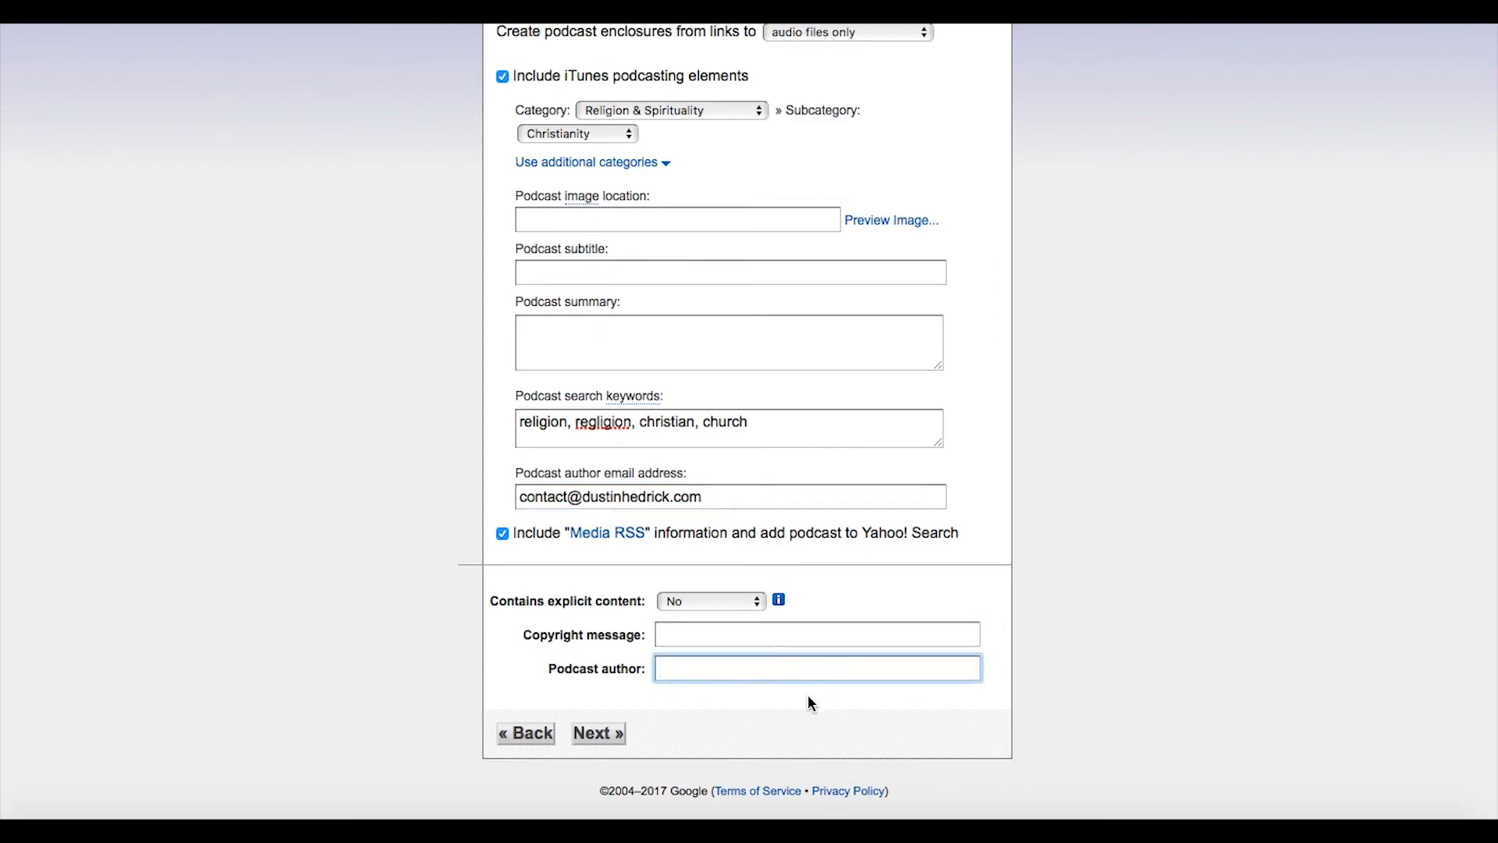
{"action": "left_click", "coordinate": [601, 730]}
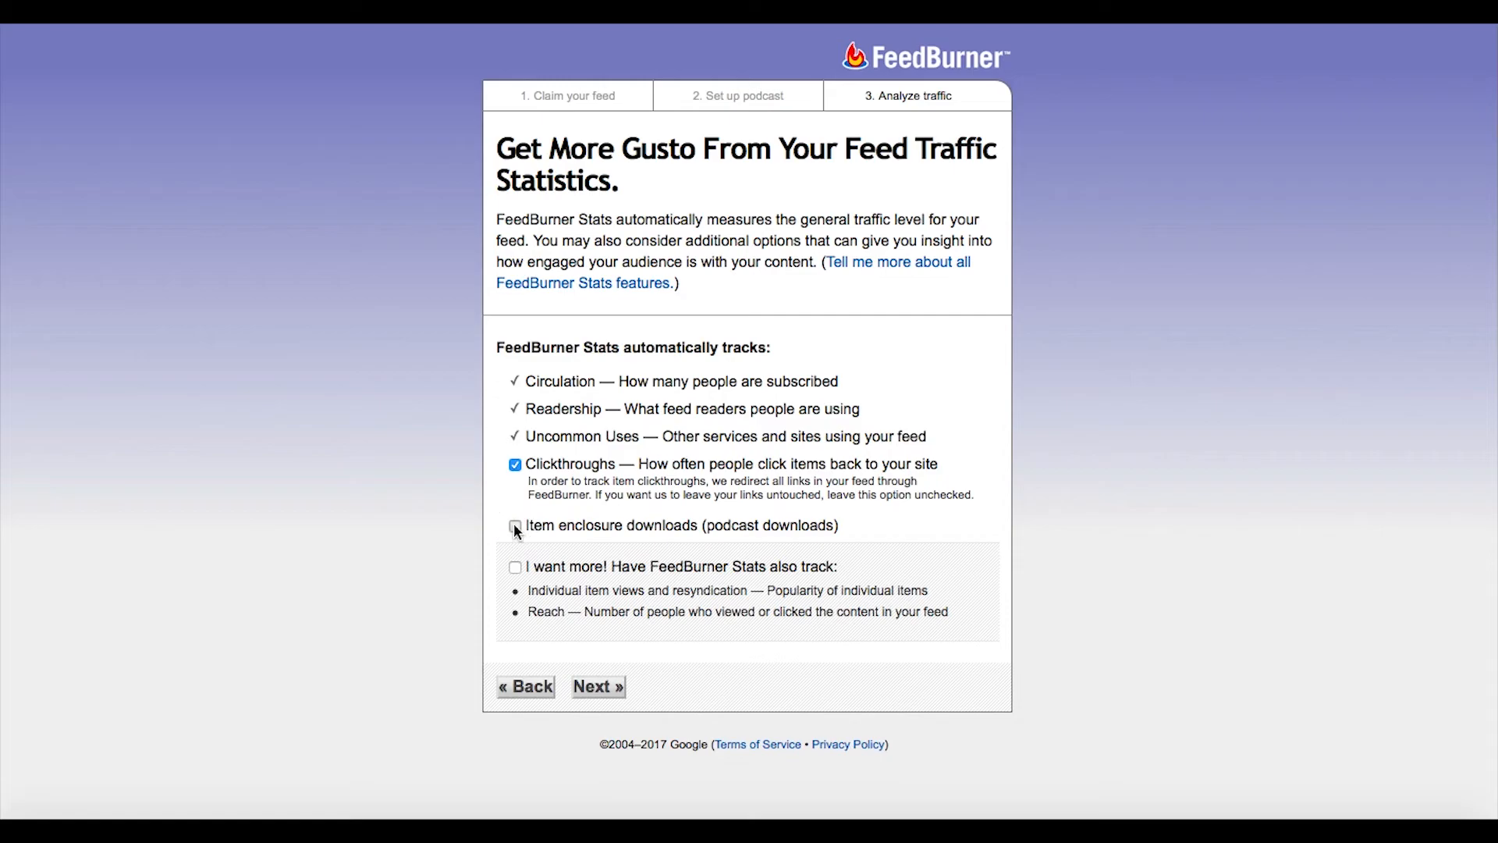
Enable extra FeedBurner Stats tracking for individual item views and reach
{"action": "left_click", "coordinate": [515, 568]}
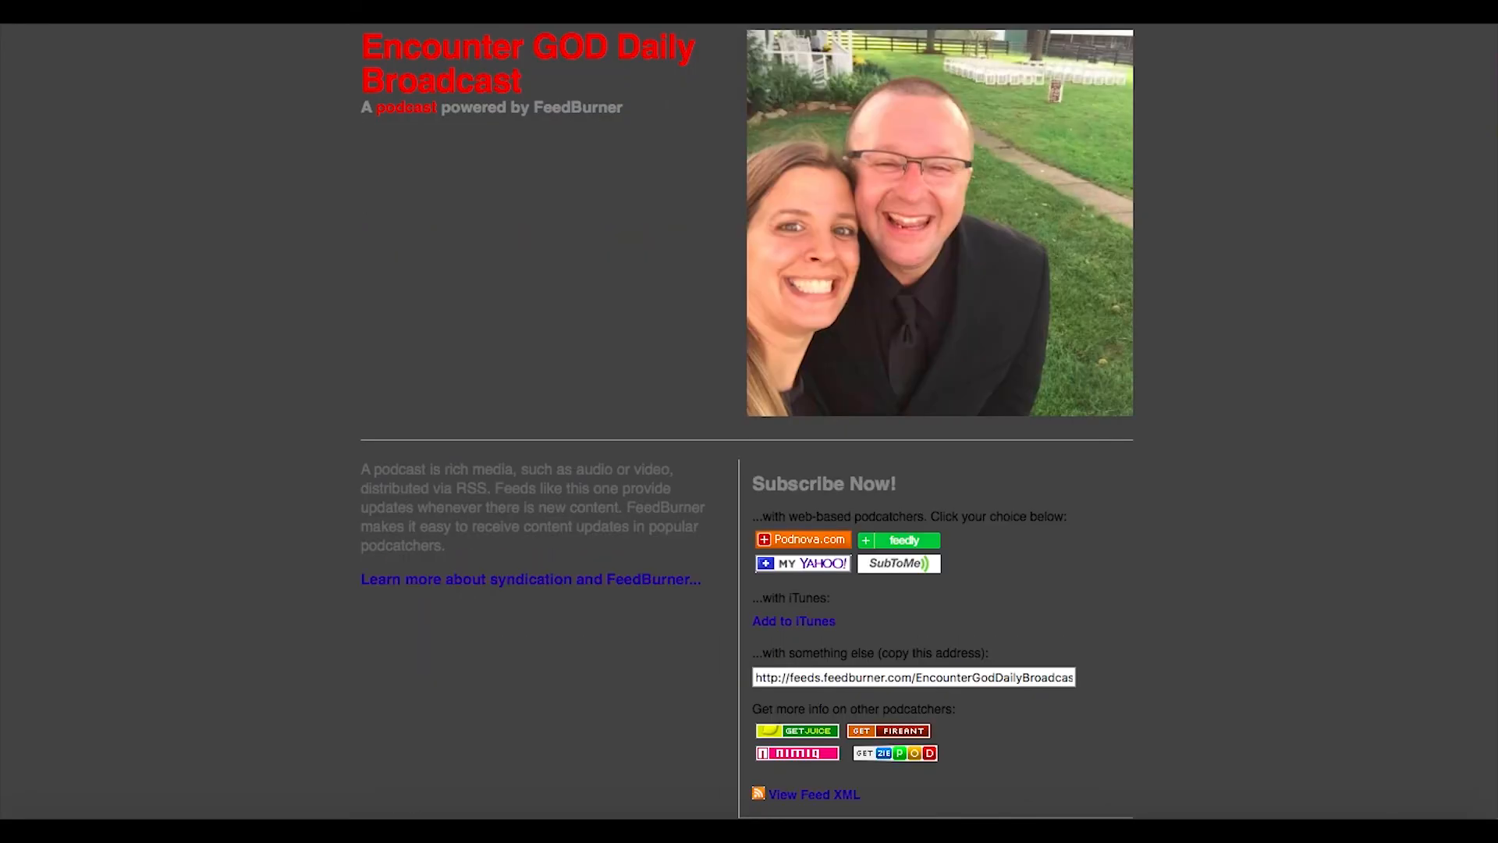
Dismiss the Favorites overlay and copy the Encounter GOD Daily Broadcast feed link
{"action": "left_click", "coordinate": [1046, 9]}
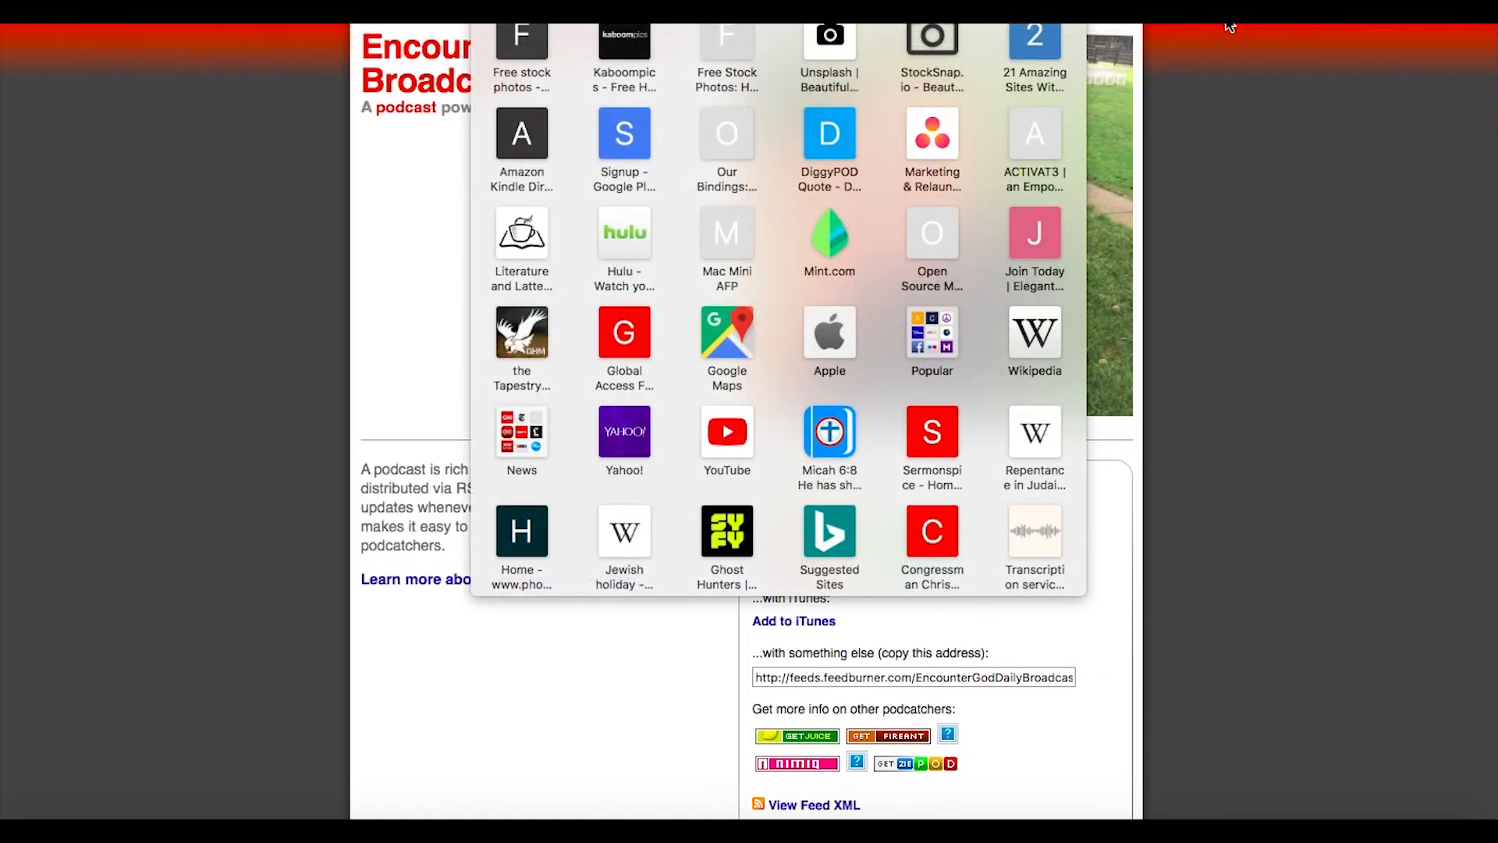
{"action": "left_click", "coordinate": [1262, 107]}
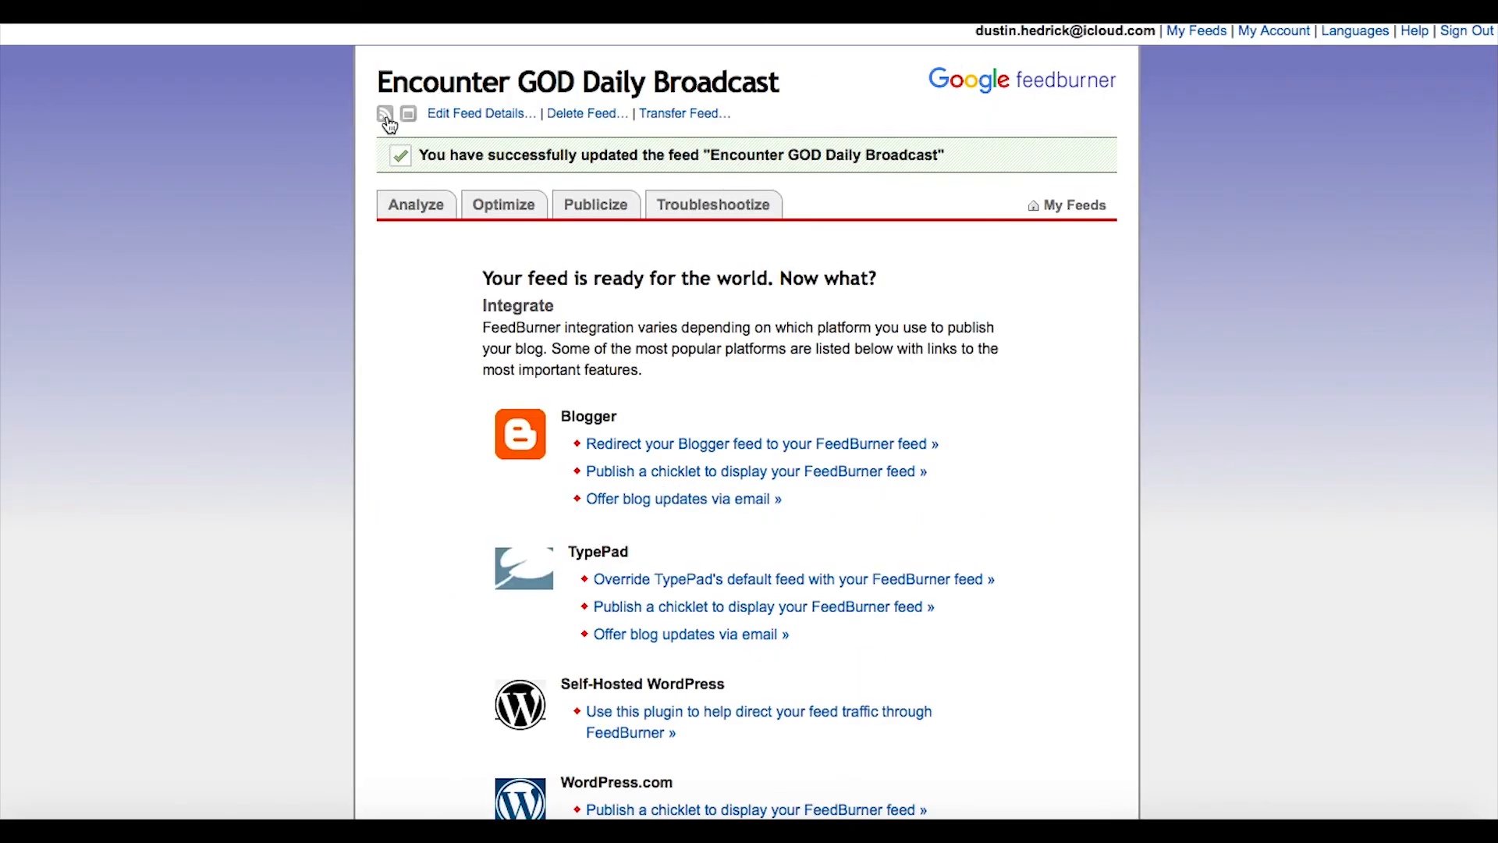
{"action": "right_click", "coordinate": [387, 122]}
{"action": "left_click", "coordinate": [435, 270]}
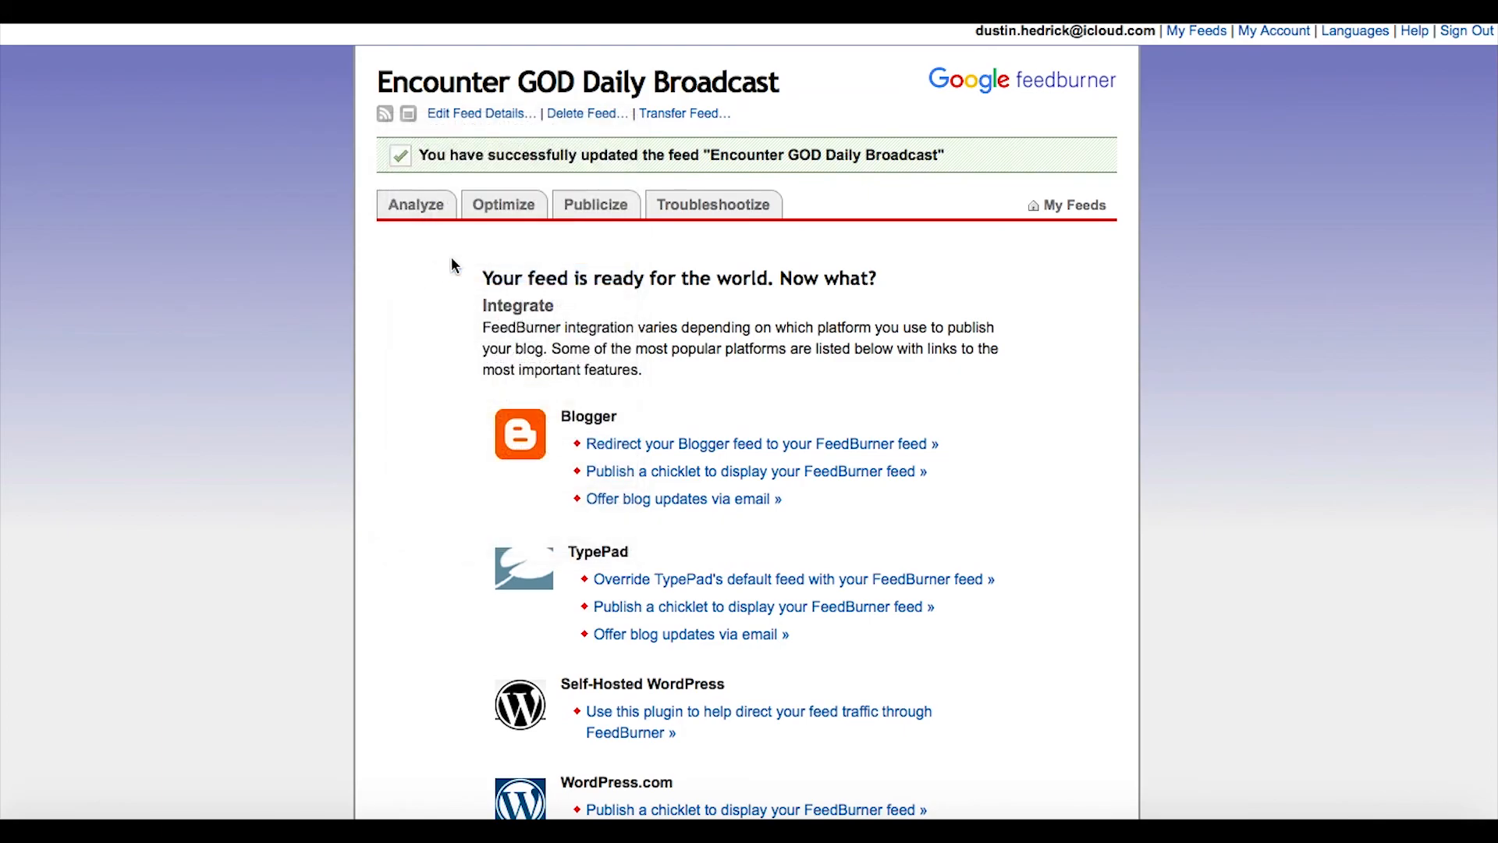